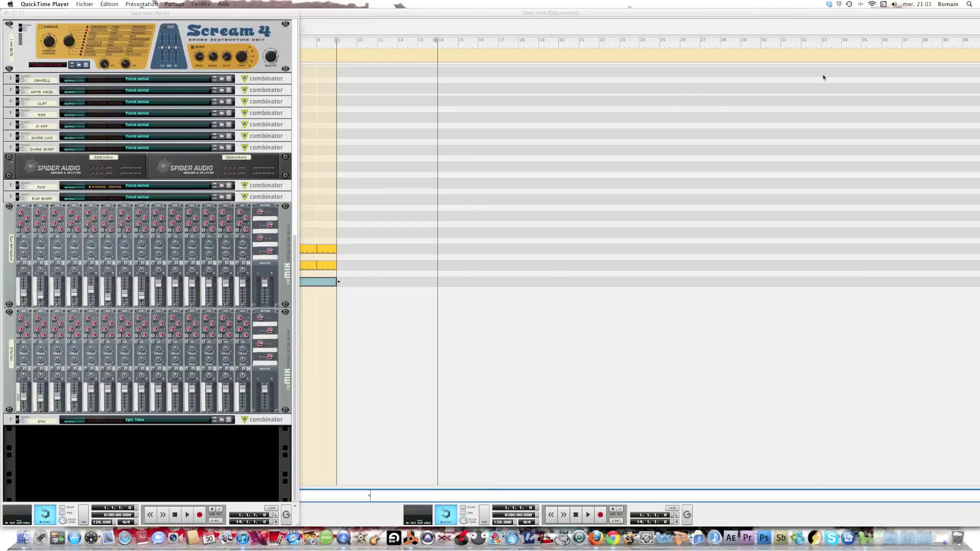
Play the song in the sequencer to audition the Drop section, then stop and rewind to the start
{"action": "left_click", "coordinate": [474, 28]}
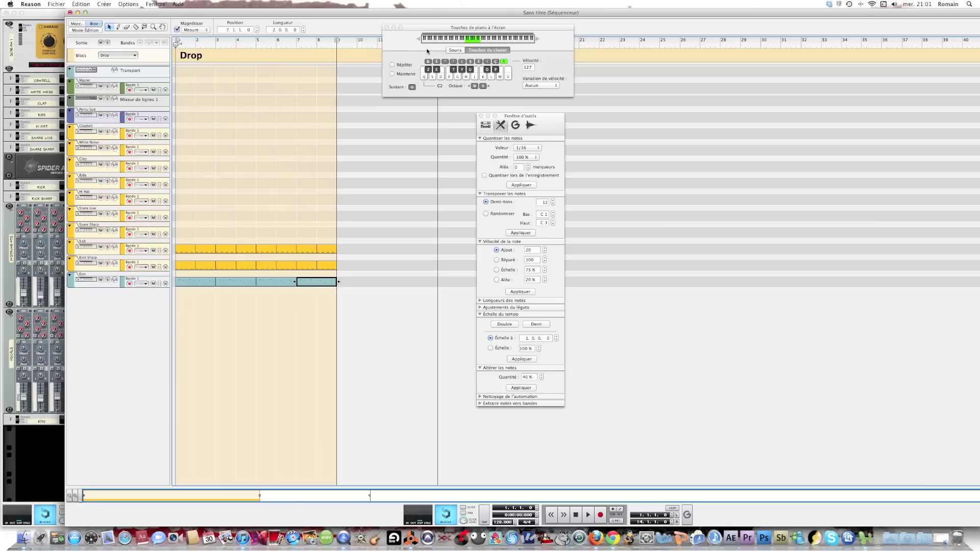
{"action": "key", "text": "space"}
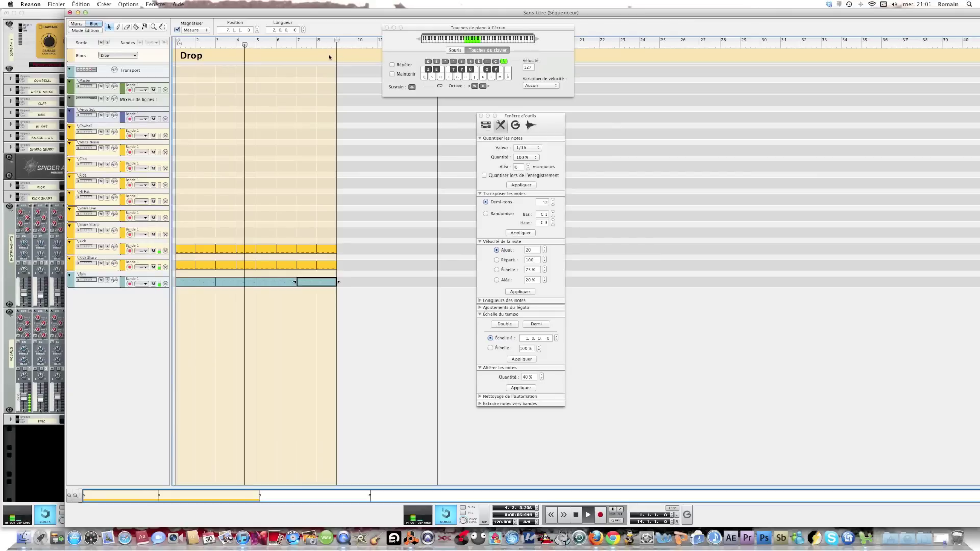
{"action": "key", "text": "space"}
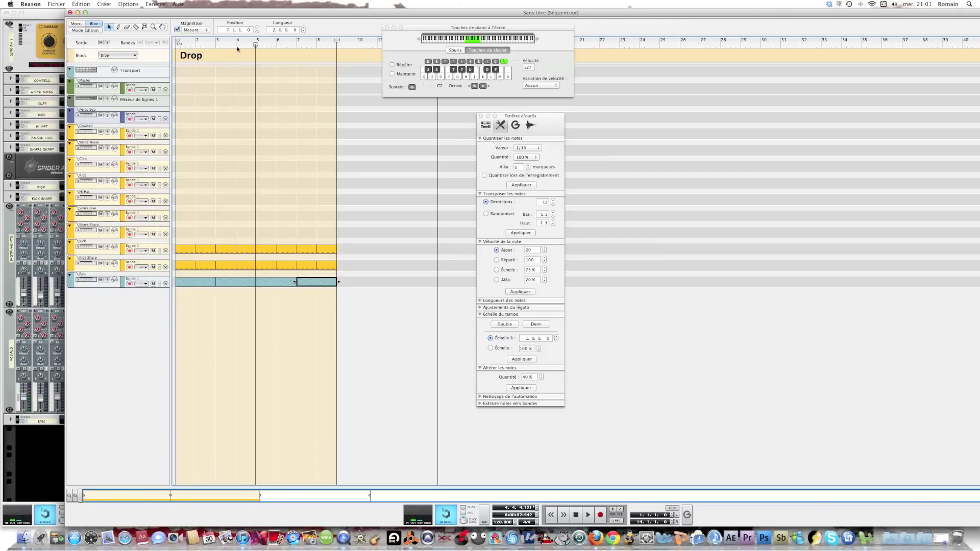
{"action": "key", "text": "KP_0"}
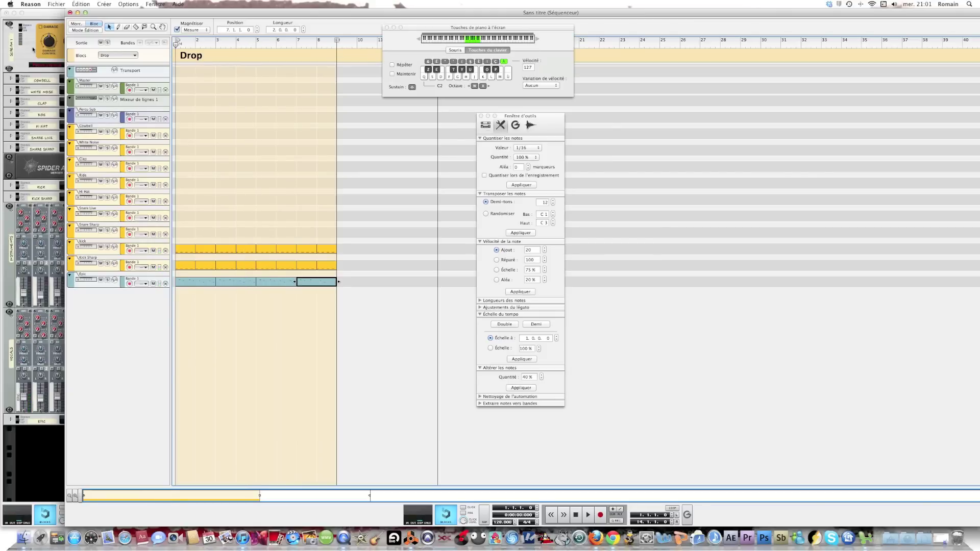
Bring the device rack forward and show its list of devices to create
{"action": "left_click", "coordinate": [34, 51]}
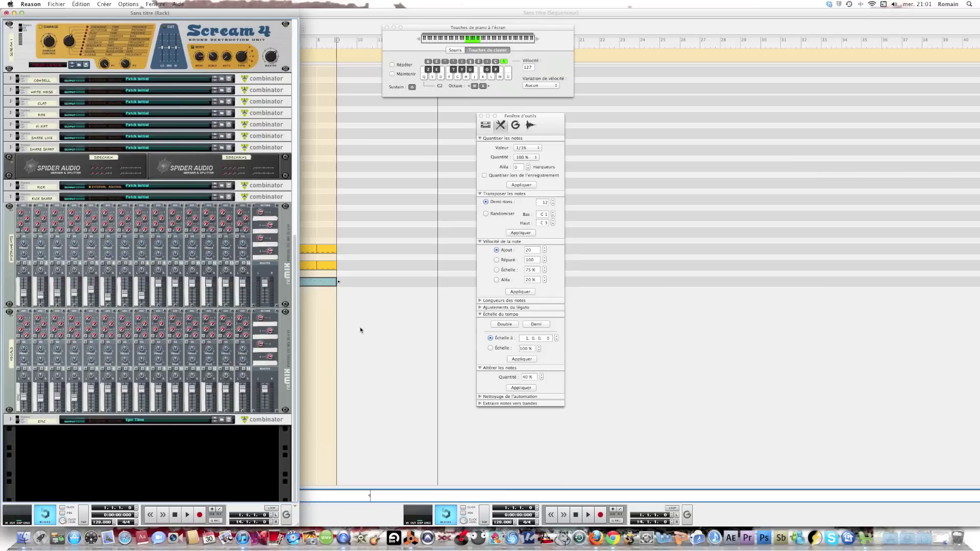
{"action": "left_click", "coordinate": [339, 324]}
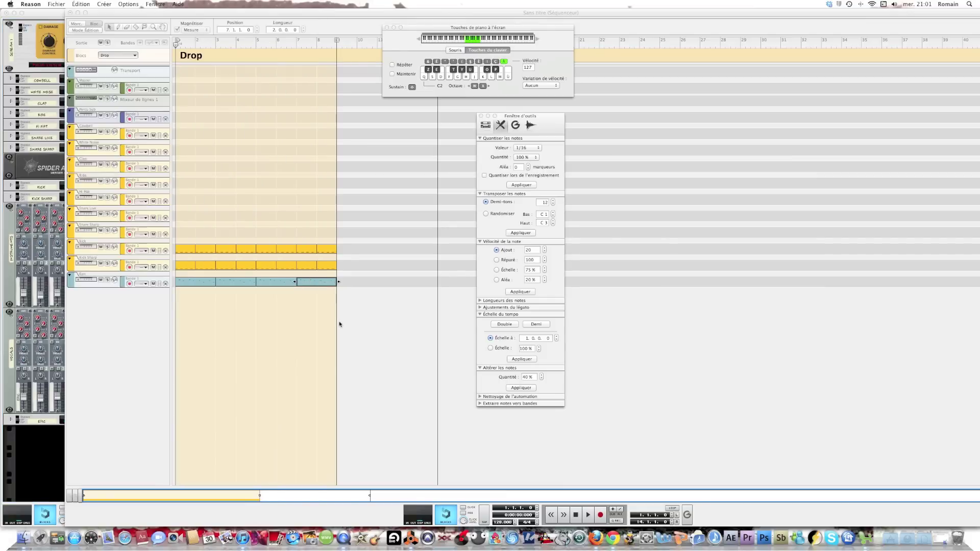
{"action": "left_click", "coordinate": [36, 444]}
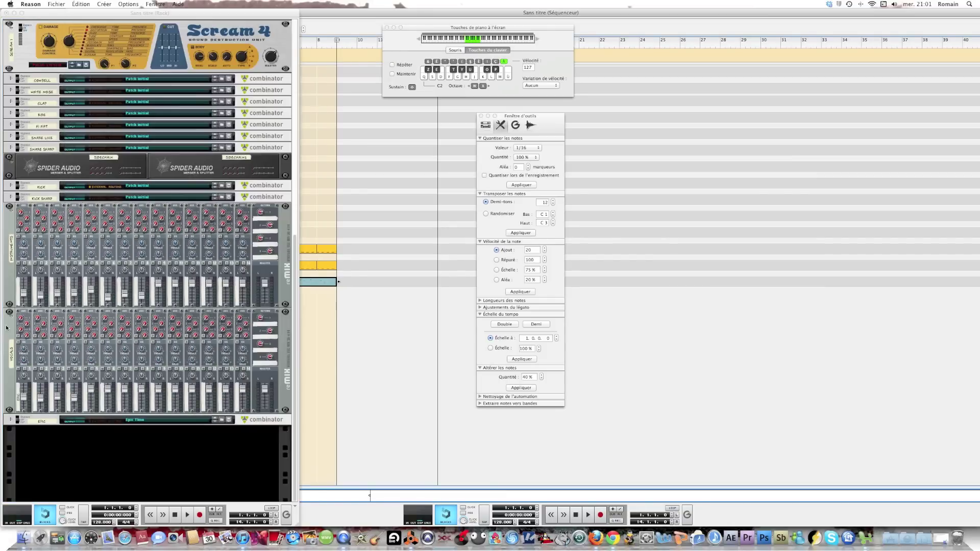
{"action": "right_click", "coordinate": [95, 447]}
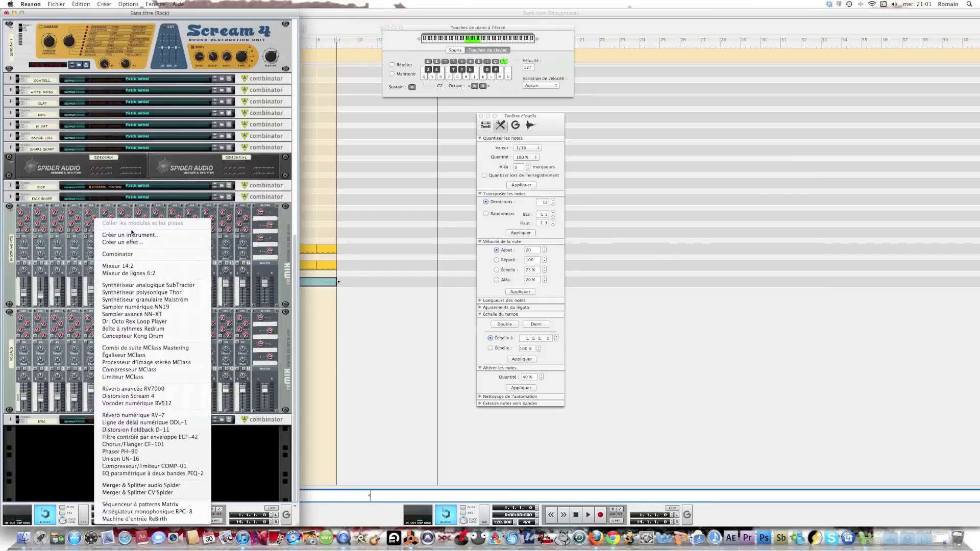
Add a Combinator to the rack and rename it 'Epic Qu'
{"action": "left_click", "coordinate": [117, 254]}
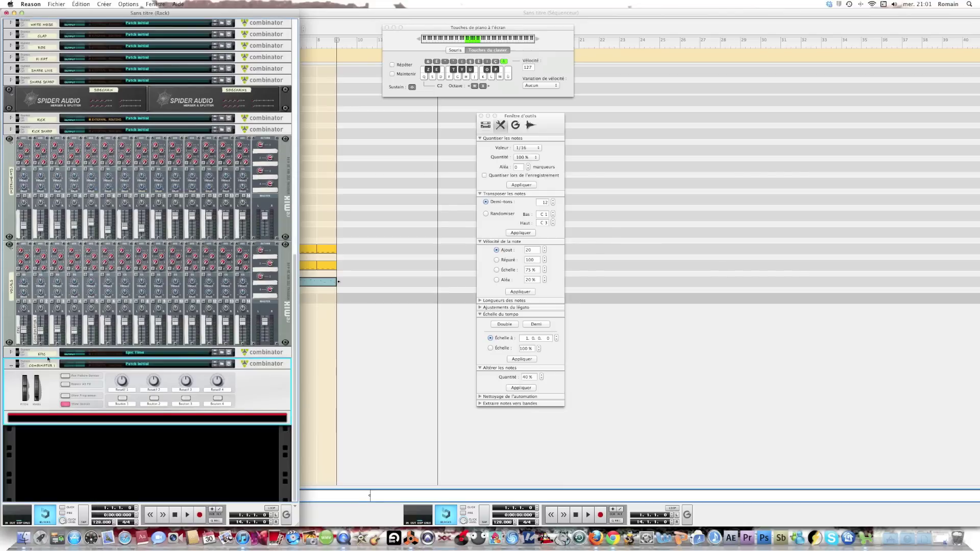
{"action": "left_click", "coordinate": [41, 367]}
{"action": "type", "text": "Ep"}
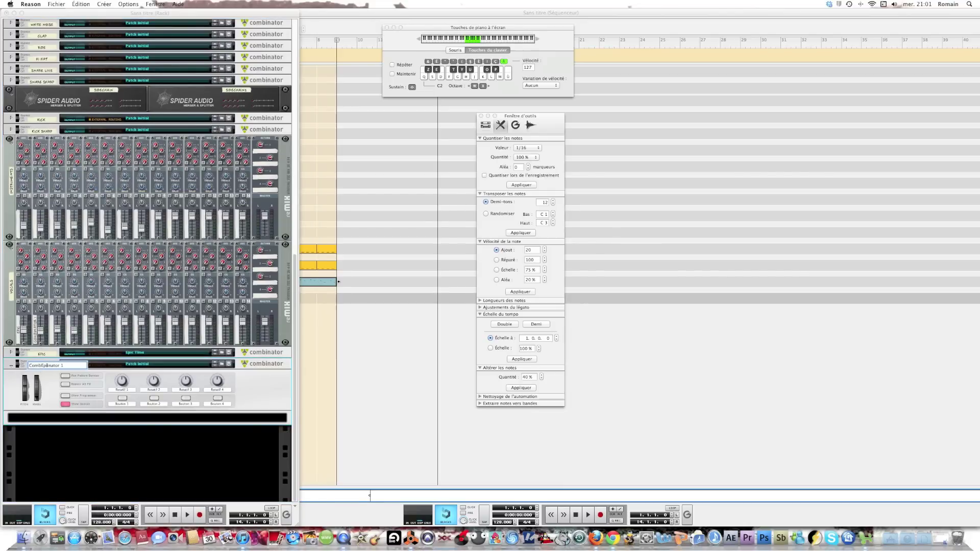
{"action": "type", "text": "ic Quintin"}
{"action": "key", "text": "Return"}
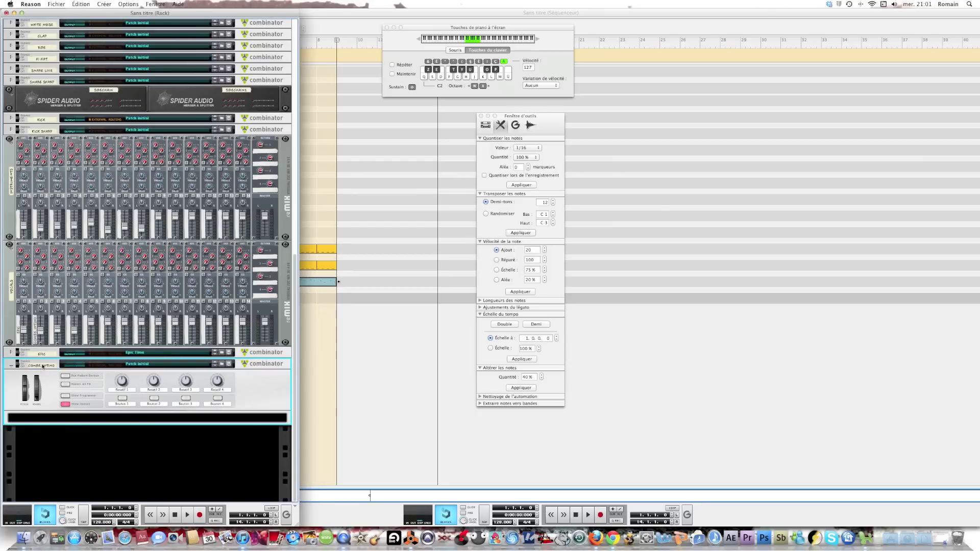
Add a Thor synthesizer inside the Combinator and show its full programmer panel
{"action": "right_click", "coordinate": [101, 434]}
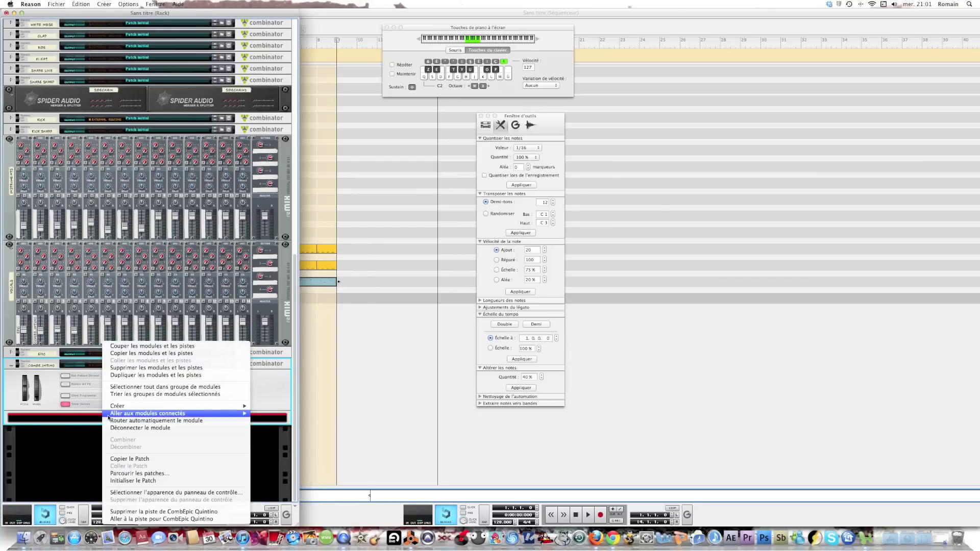
{"action": "mouse_move", "coordinate": [240, 407]}
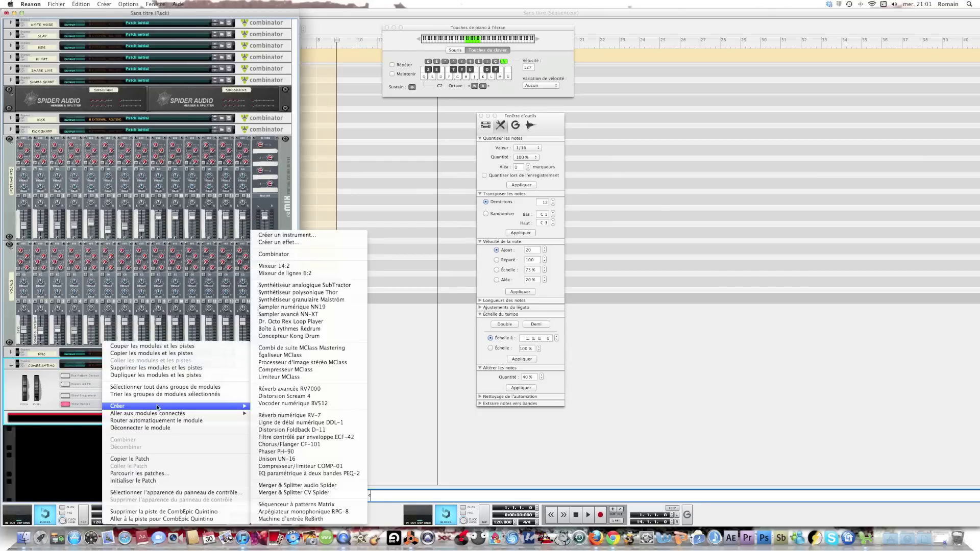
{"action": "left_click", "coordinate": [313, 293]}
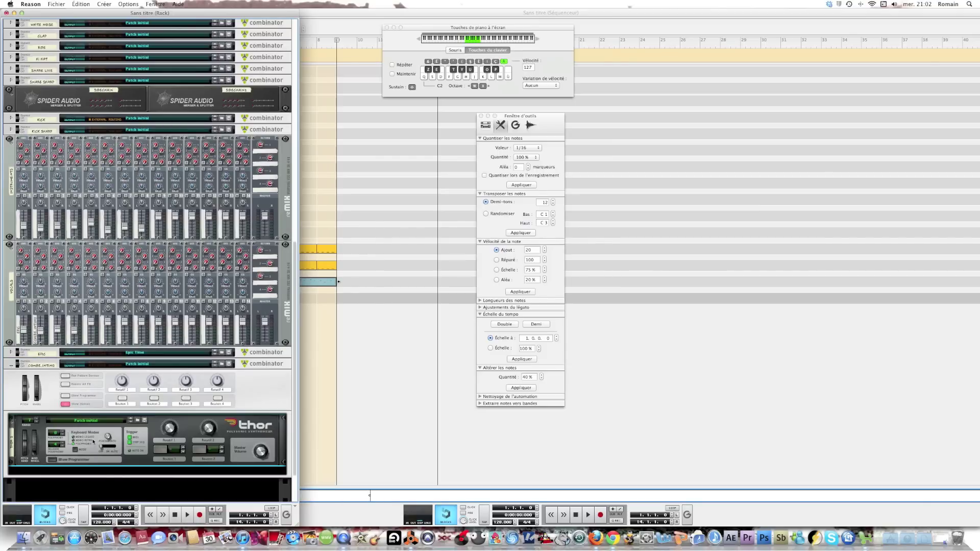
{"action": "left_click", "coordinate": [56, 460]}
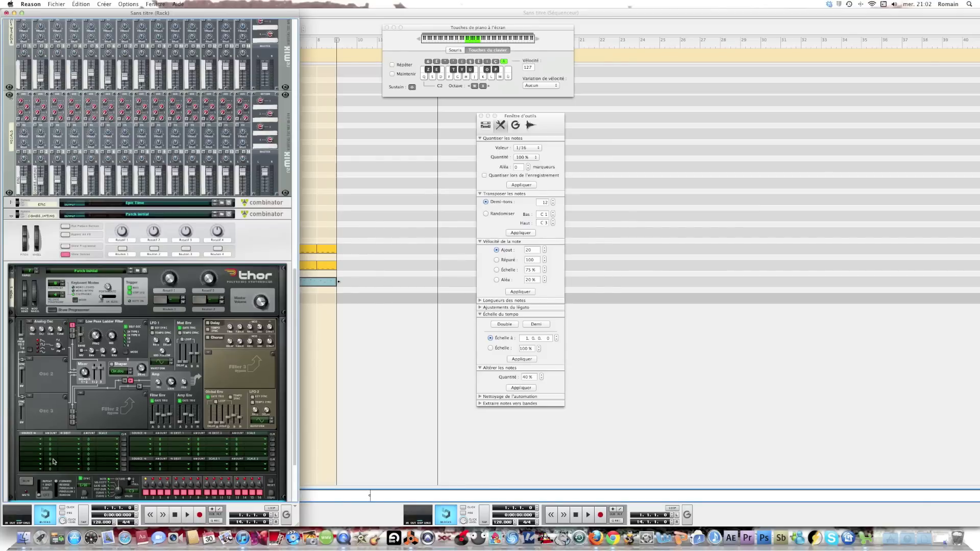
Set Thor's oscillators to Multi Osc and Noise, routing oscillators 2 and 3 into Filter 1
{"action": "left_click", "coordinate": [33, 321]}
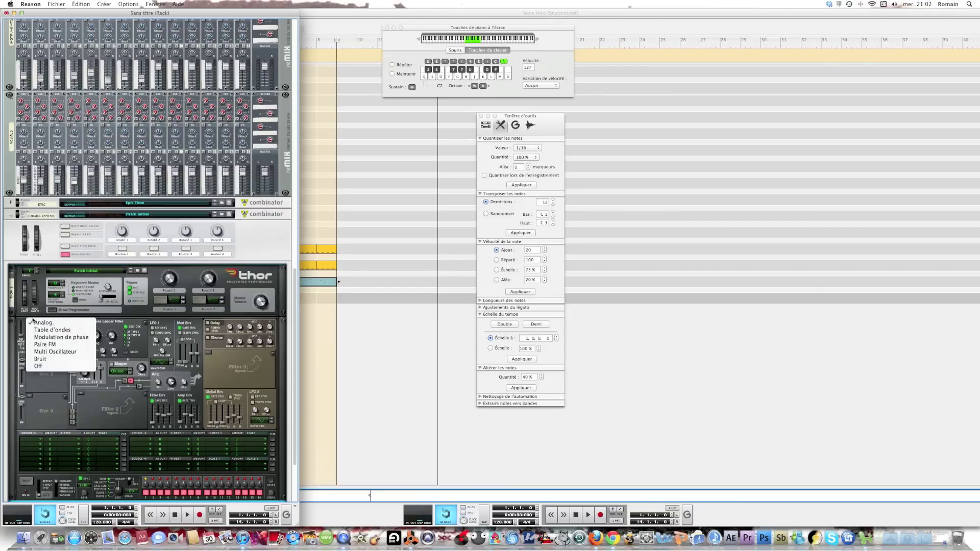
{"action": "left_click", "coordinate": [37, 366]}
{"action": "left_click", "coordinate": [32, 360]}
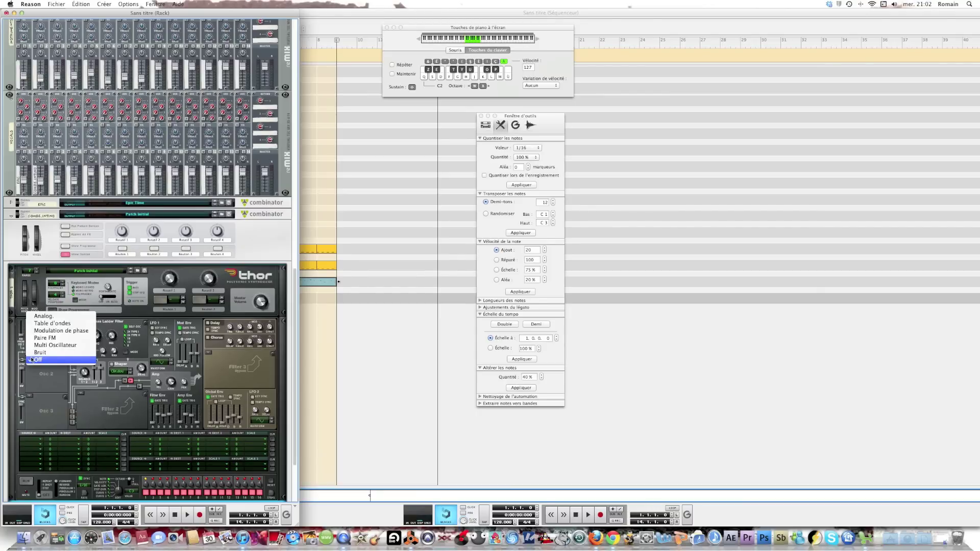
{"action": "left_click", "coordinate": [36, 346]}
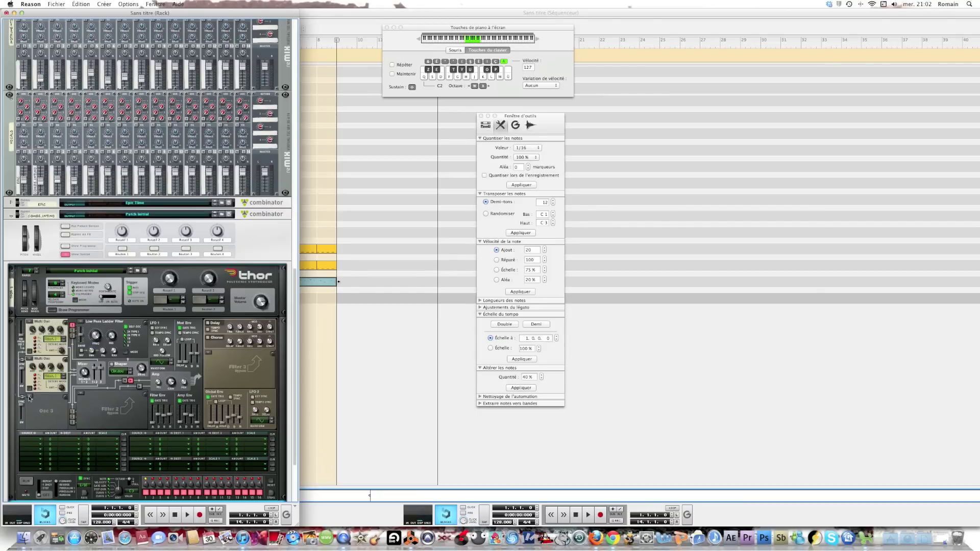
{"action": "left_click", "coordinate": [29, 398]}
{"action": "left_click", "coordinate": [37, 391]}
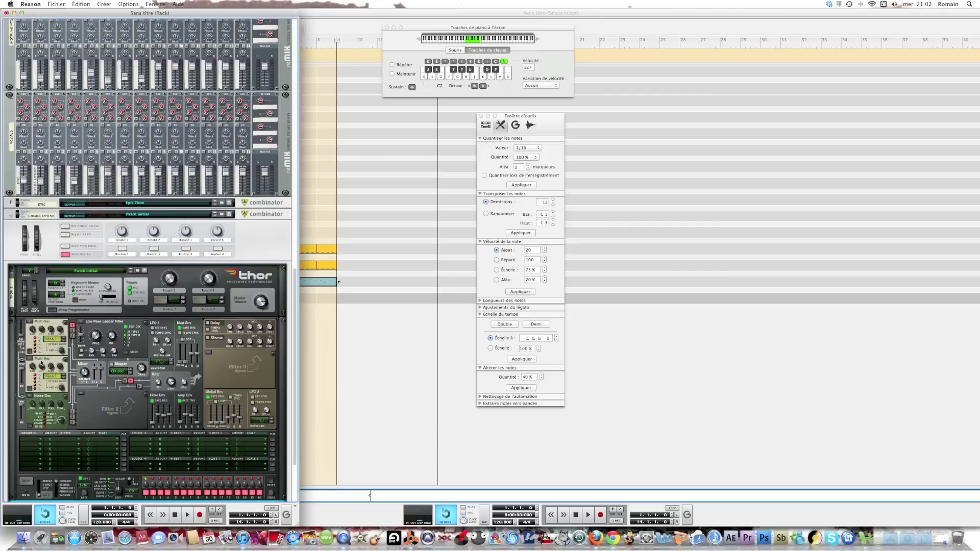
{"action": "left_click", "coordinate": [72, 330]}
{"action": "left_click", "coordinate": [72, 335]}
Turn on sustain for the on-screen keys and raise Thor's Osc 1 detune to 30
{"action": "key", "text": "Tab"}
{"action": "mouse_move", "coordinate": [61, 353]}
{"action": "left_click_drag", "start_coordinate": [62, 351], "coordinate": [61, 348]}
{"action": "scroll", "coordinate": [43, 383], "scroll_direction": "down", "scroll_amount": 1}
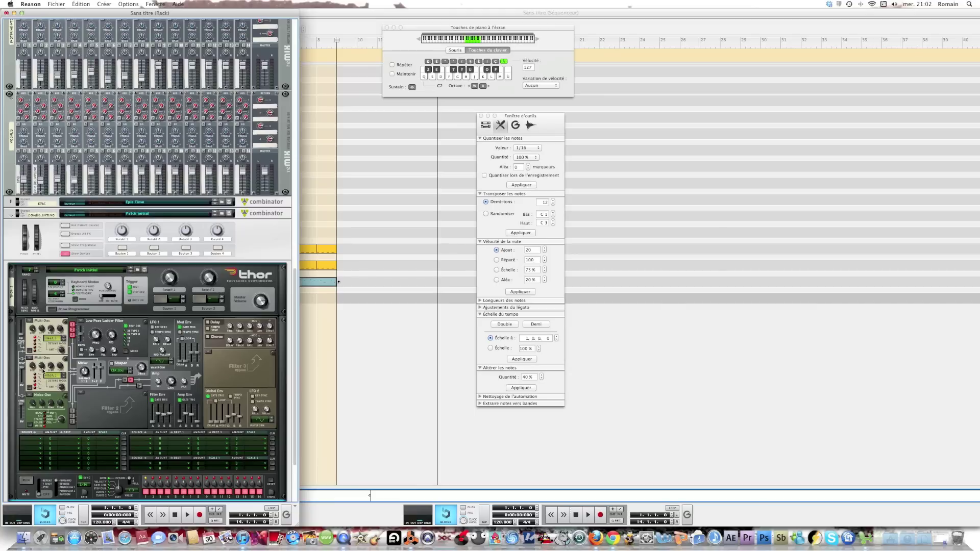
{"action": "mouse_move", "coordinate": [61, 386]}
{"action": "scroll", "coordinate": [59, 392], "scroll_direction": "down", "scroll_amount": 1}
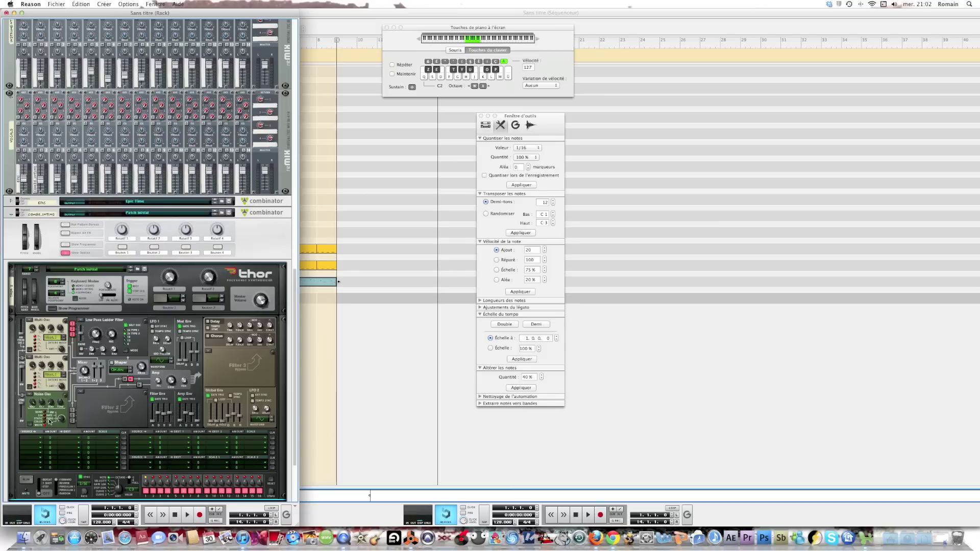
{"action": "mouse_move", "coordinate": [42, 406]}
Set Filter 1 cutoff to about 472 Hz, envelope amount 63, balance 36, and Osc 3 to -4,6 dB
{"action": "left_click_drag", "start_coordinate": [60, 415], "coordinate": [61, 415]}
{"action": "mouse_move", "coordinate": [98, 337]}
{"action": "left_click_drag", "start_coordinate": [97, 341], "coordinate": [97, 342]}
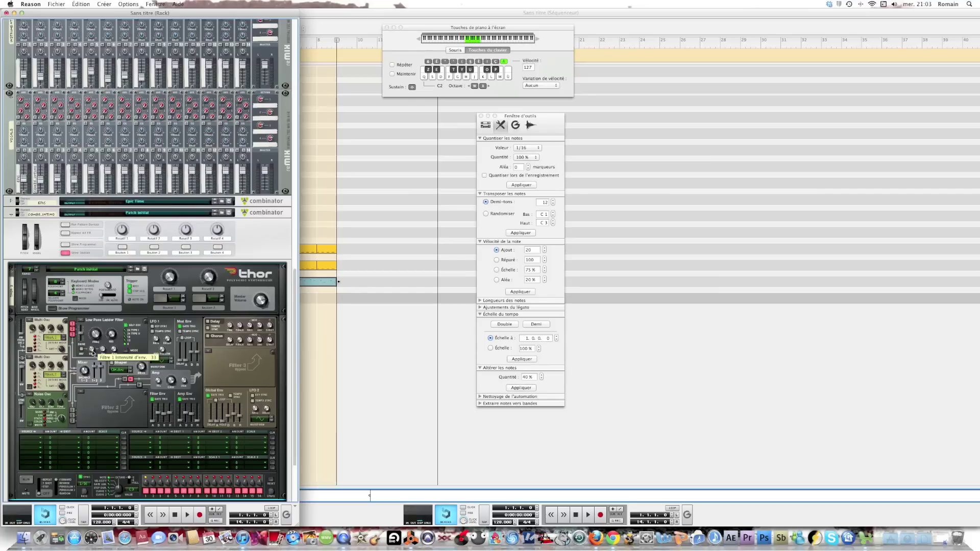
{"action": "left_click_drag", "start_coordinate": [93, 352], "coordinate": [92, 348]}
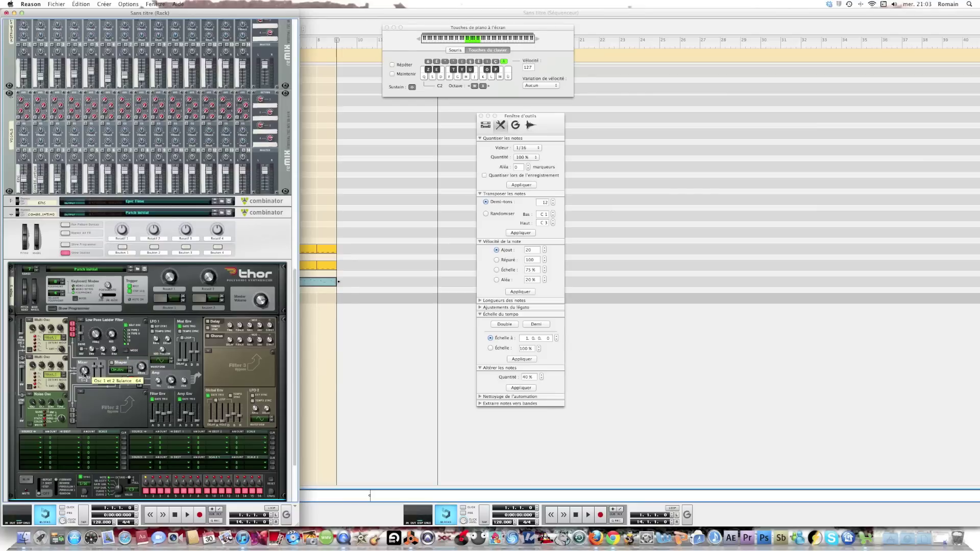
{"action": "left_click_drag", "start_coordinate": [85, 373], "coordinate": [84, 379]}
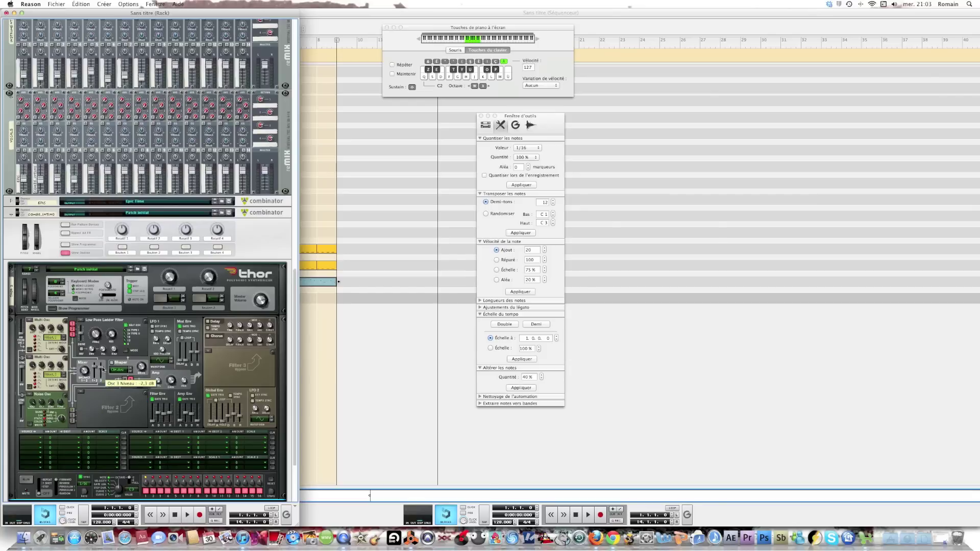
{"action": "left_click_drag", "start_coordinate": [103, 370], "coordinate": [103, 373]}
Shorten Filter Env decay, set sustain -29,5 dB and release 256 ms, and Amp Env decay 884 ms
{"action": "mouse_move", "coordinate": [159, 416]}
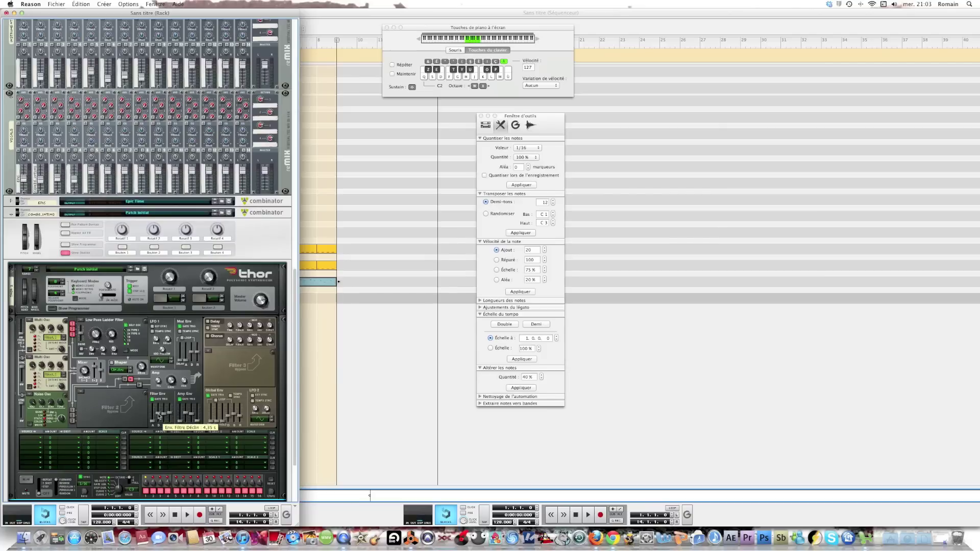
{"action": "left_click_drag", "start_coordinate": [159, 416], "coordinate": [160, 423]}
{"action": "mouse_move", "coordinate": [165, 420]}
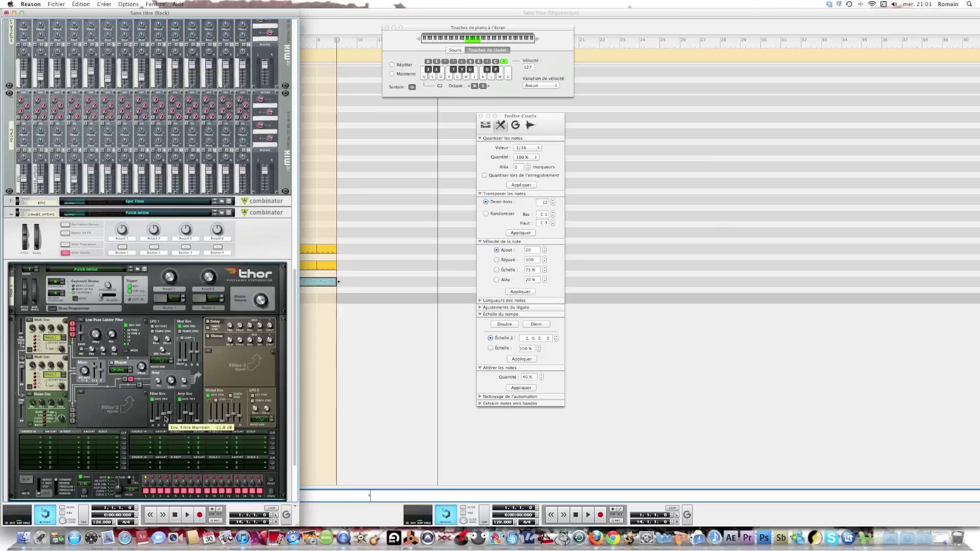
{"action": "left_click_drag", "start_coordinate": [165, 418], "coordinate": [193, 419]}
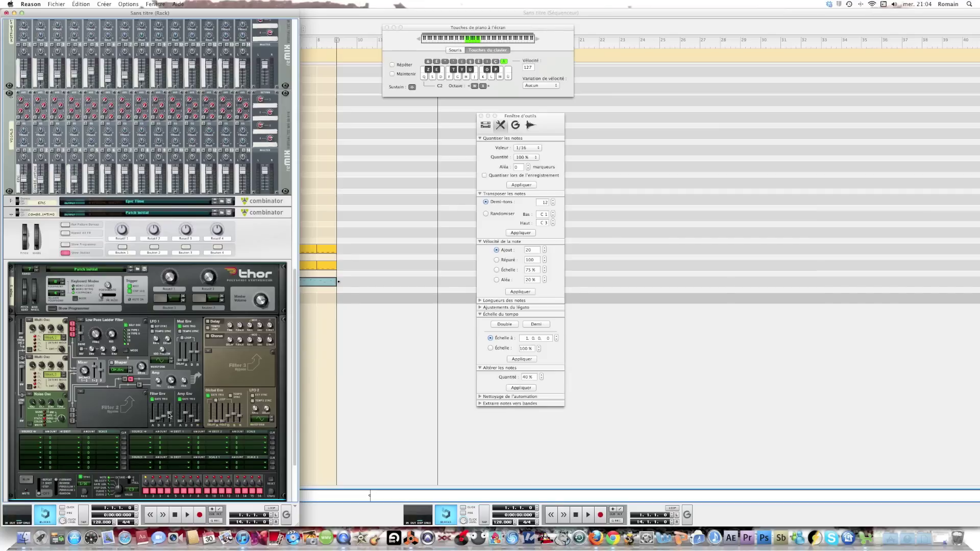
{"action": "left_click_drag", "start_coordinate": [171, 416], "coordinate": [171, 424]}
{"action": "left_click_drag", "start_coordinate": [187, 417], "coordinate": [187, 420]}
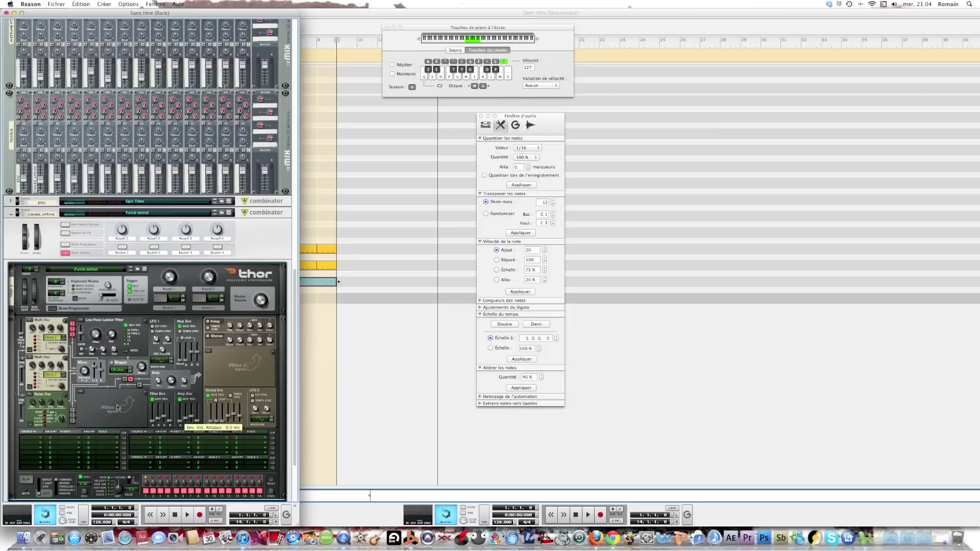
Play a few notes to audition the Thor patch
{"action": "key", "text": "e"}
{"action": "key", "text": "g"}
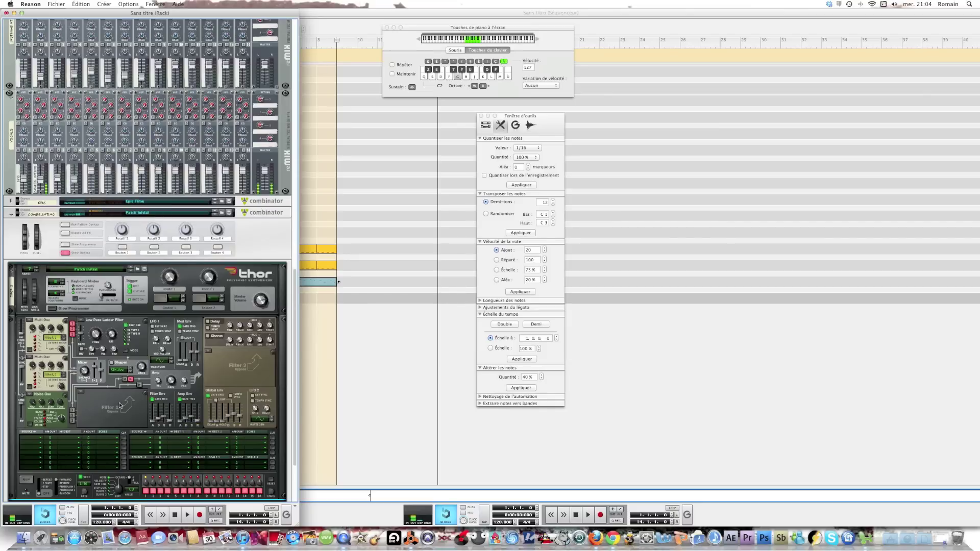
{"action": "key", "text": "d"}
Enable Thor's chorus with 7,9 ms delay, feedback 14 and dry/wet mix at 20
{"action": "left_click", "coordinate": [208, 338]}
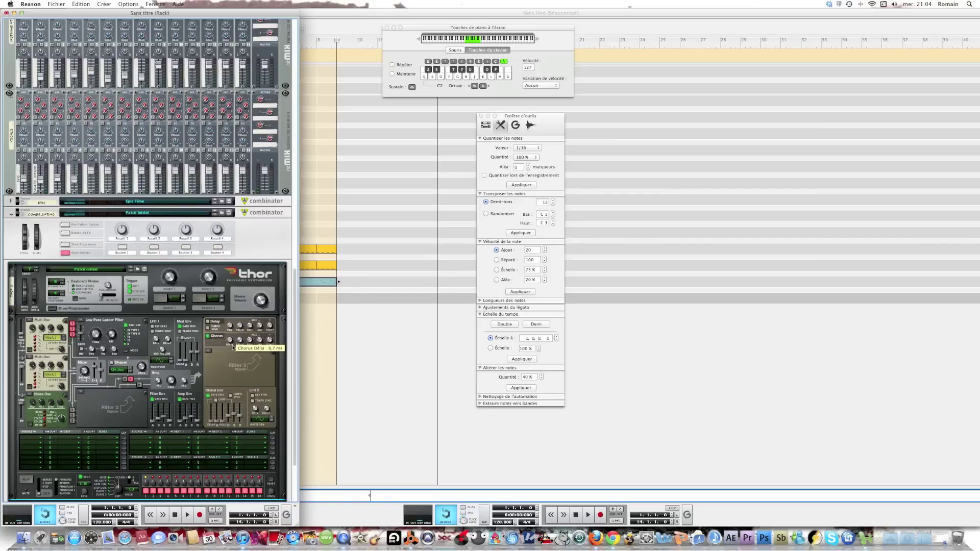
{"action": "scroll", "coordinate": [233, 348], "scroll_direction": "down", "scroll_amount": 2}
{"action": "scroll", "coordinate": [240, 341], "scroll_direction": "up", "scroll_amount": 3}
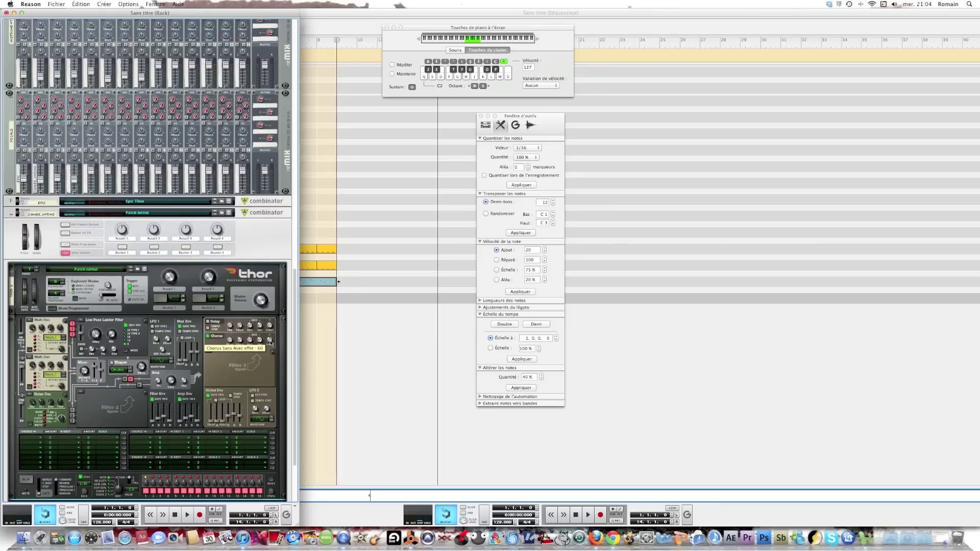
{"action": "left_click_drag", "start_coordinate": [270, 342], "coordinate": [270, 351]}
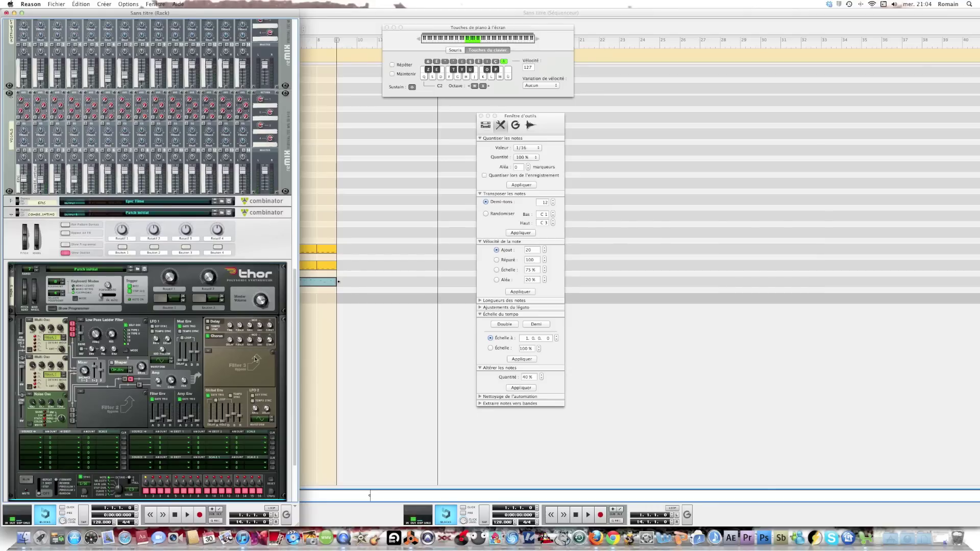
{"action": "scroll", "coordinate": [235, 377], "scroll_direction": "down", "scroll_amount": 5}
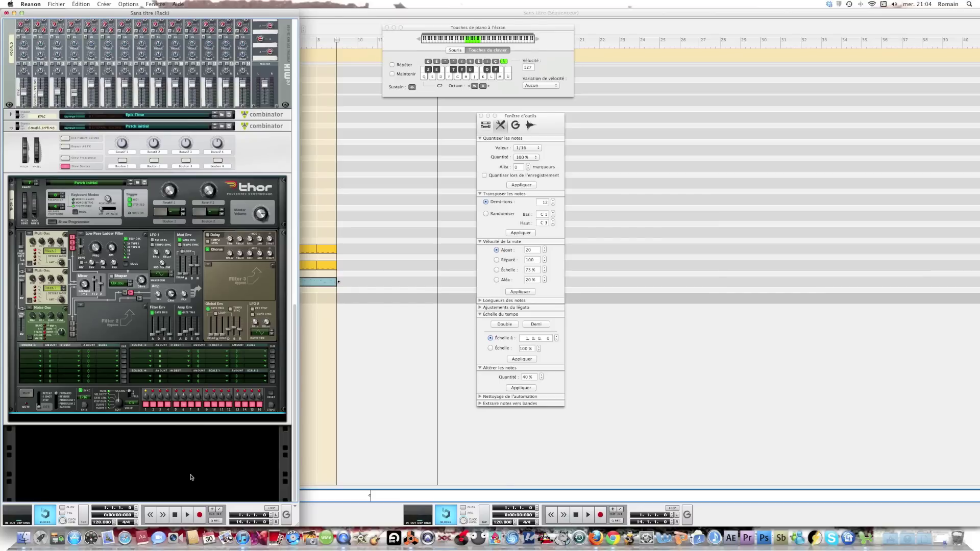
Add an MClass Equalizer after Thor
{"action": "right_click", "coordinate": [179, 419]}
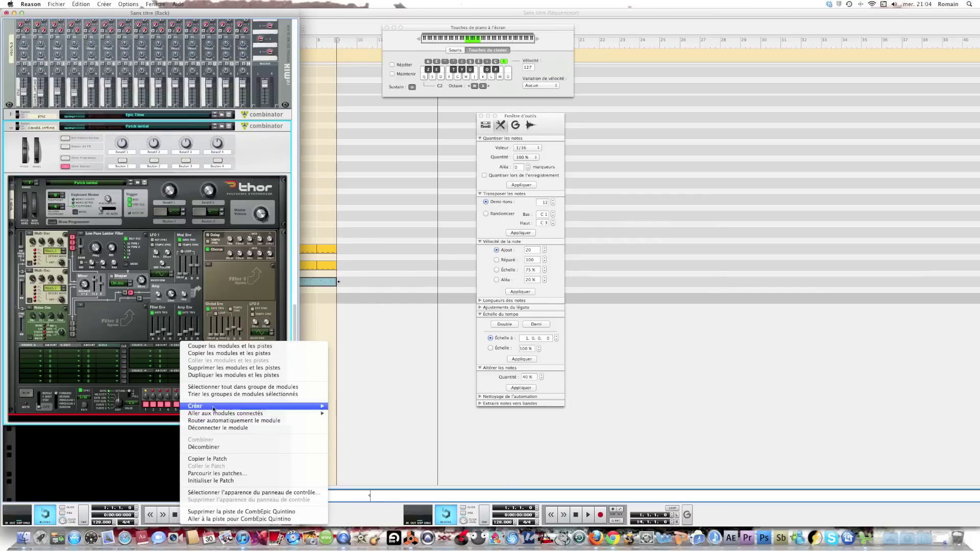
{"action": "mouse_move", "coordinate": [214, 407]}
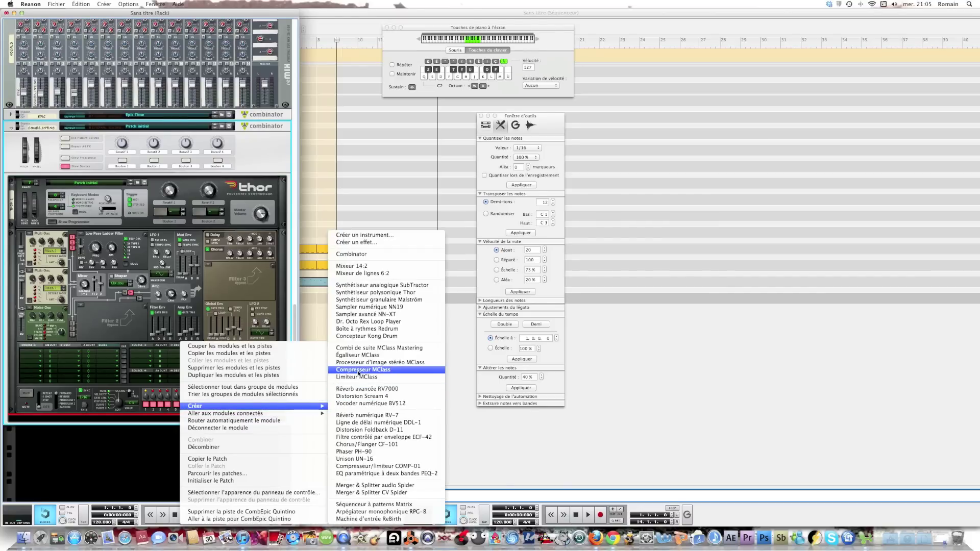
{"action": "left_click", "coordinate": [116, 428]}
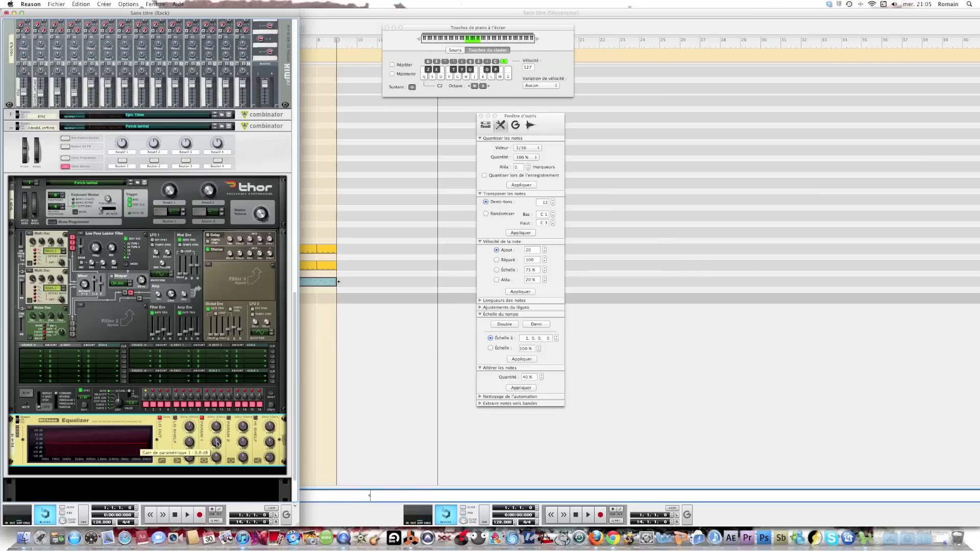
Boost the EQ's first parametric band by 4,6 dB and set its Q to 4,4
{"action": "left_click_drag", "start_coordinate": [217, 445], "coordinate": [217, 442]}
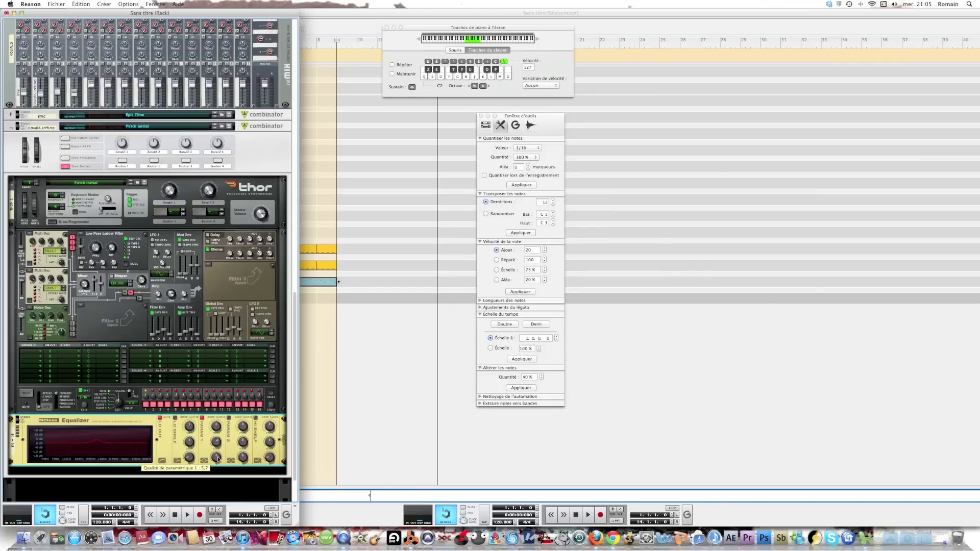
{"action": "left_click_drag", "start_coordinate": [216, 457], "coordinate": [217, 461]}
{"action": "scroll", "coordinate": [209, 462], "scroll_direction": "down", "scroll_amount": 1}
Add a second MClass Equalizer to the chain below the first
{"action": "right_click", "coordinate": [201, 459]}
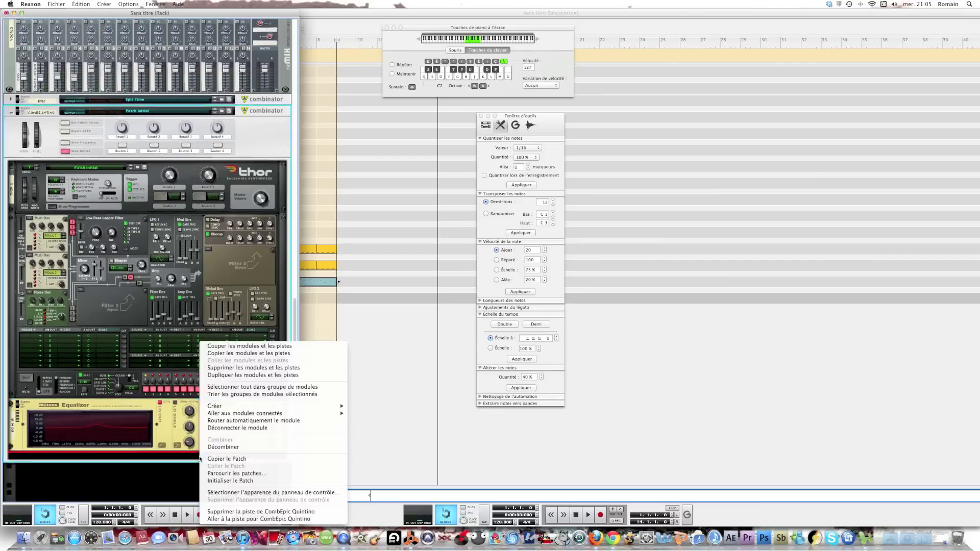
{"action": "mouse_move", "coordinate": [214, 406]}
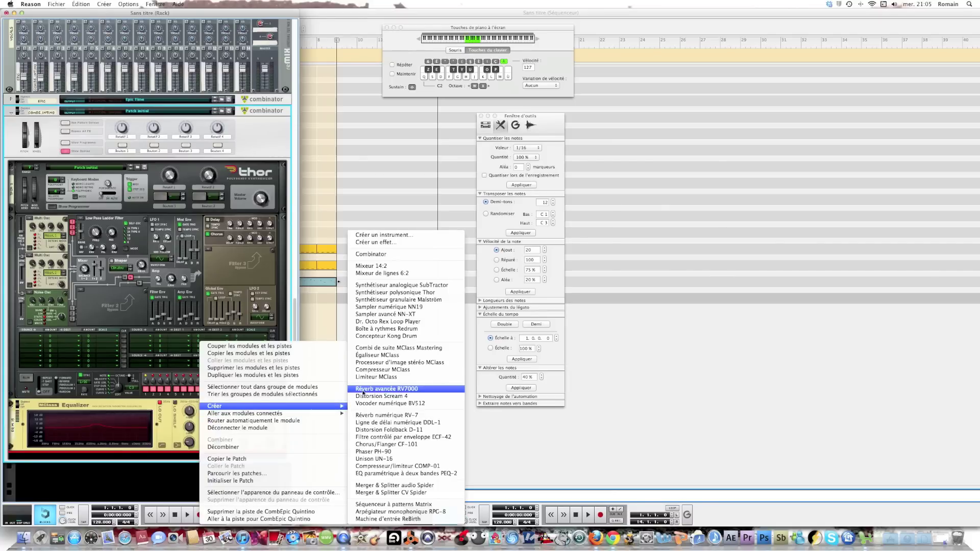
{"action": "left_click", "coordinate": [312, 393]}
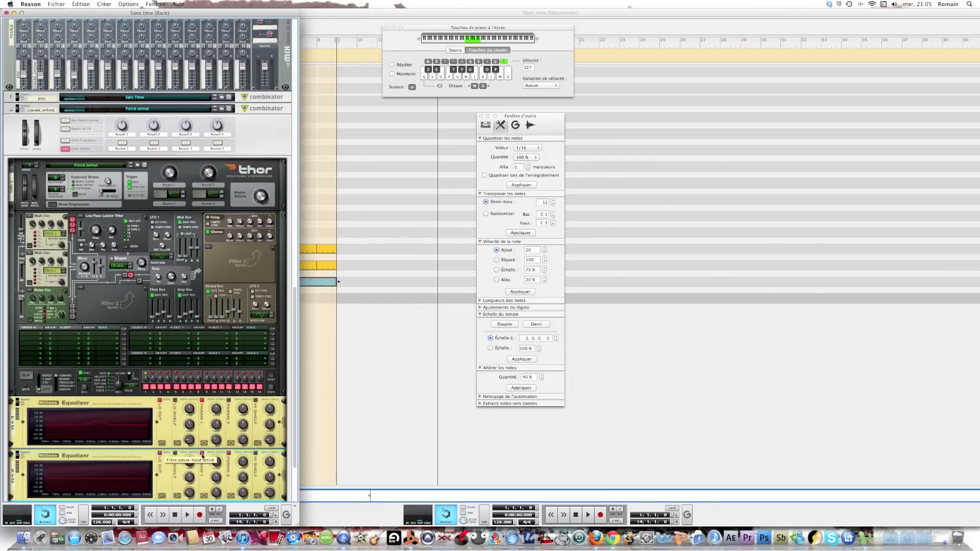
{"action": "scroll", "coordinate": [216, 456], "scroll_direction": "down", "scroll_amount": 3}
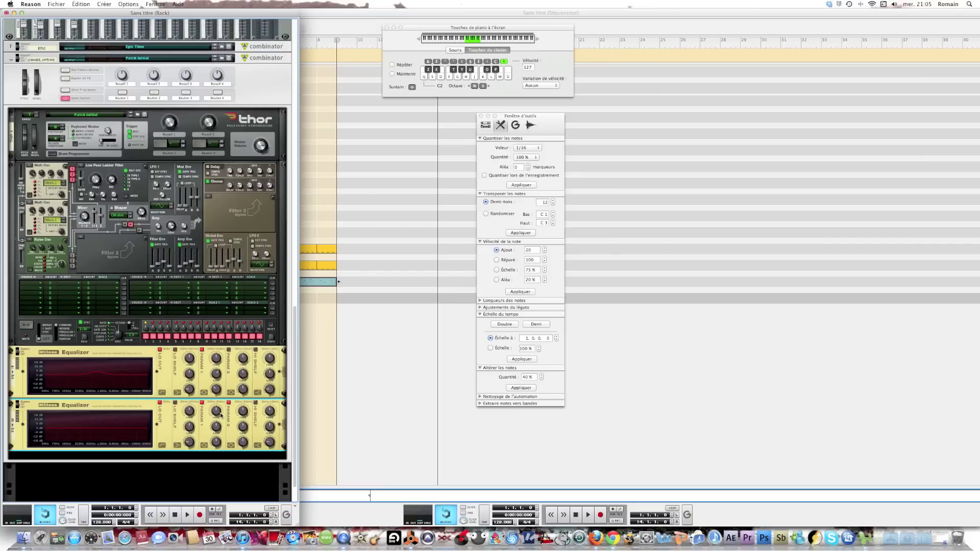
Set the second EQ's band 1 to 250,7 Hz, +1,7 dB gain and Q 3,9
{"action": "mouse_move", "coordinate": [222, 415]}
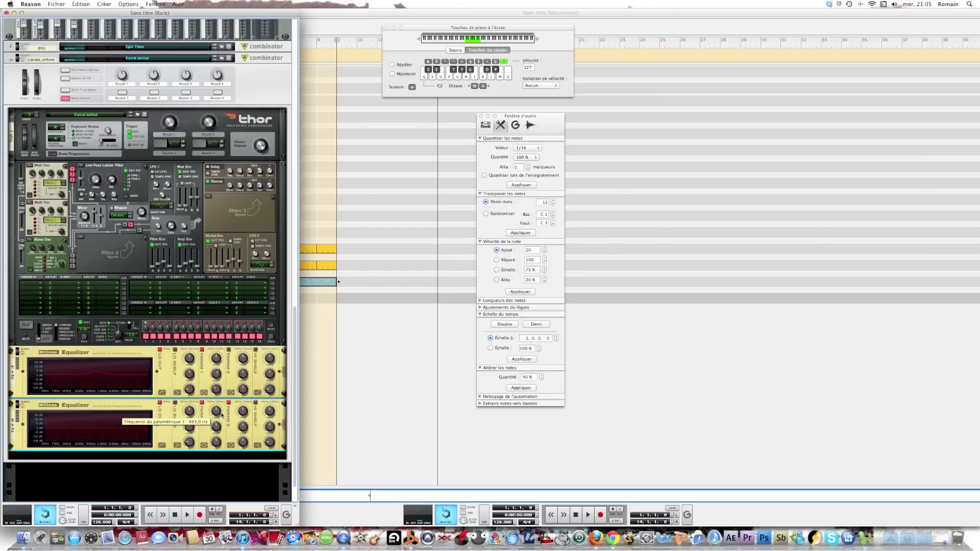
{"action": "left_click_drag", "start_coordinate": [221, 414], "coordinate": [222, 421]}
{"action": "mouse_move", "coordinate": [217, 428]}
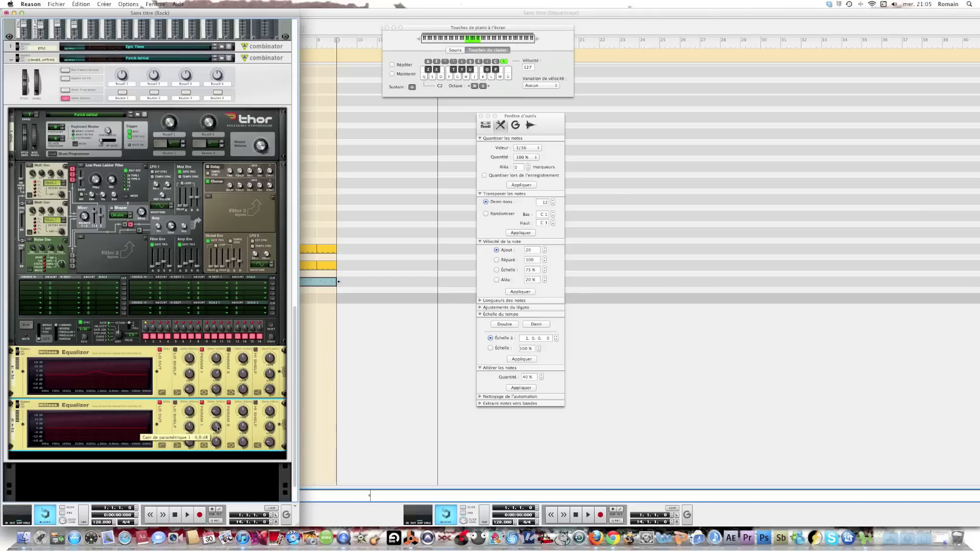
{"action": "left_click_drag", "start_coordinate": [217, 428], "coordinate": [217, 427]}
{"action": "mouse_move", "coordinate": [217, 443]}
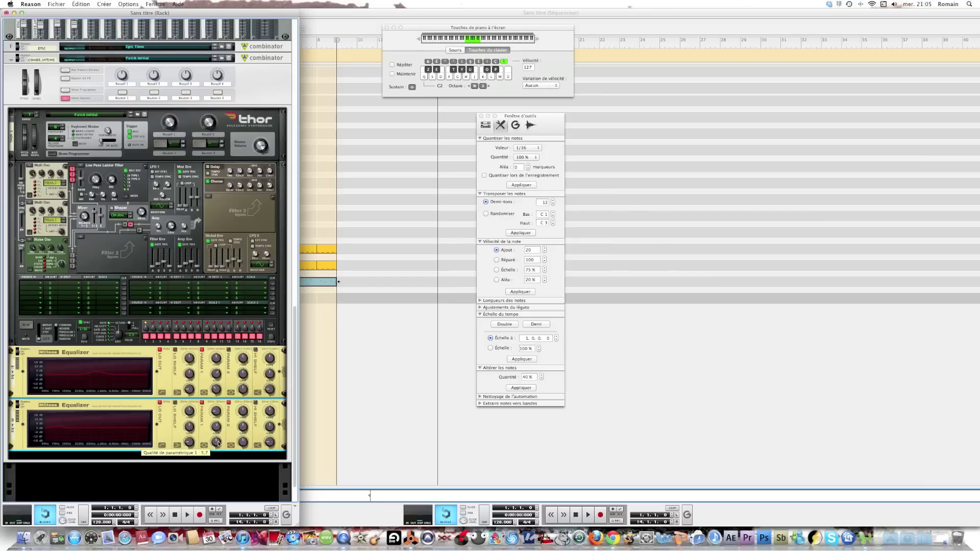
{"action": "left_click_drag", "start_coordinate": [216, 444], "coordinate": [217, 447]}
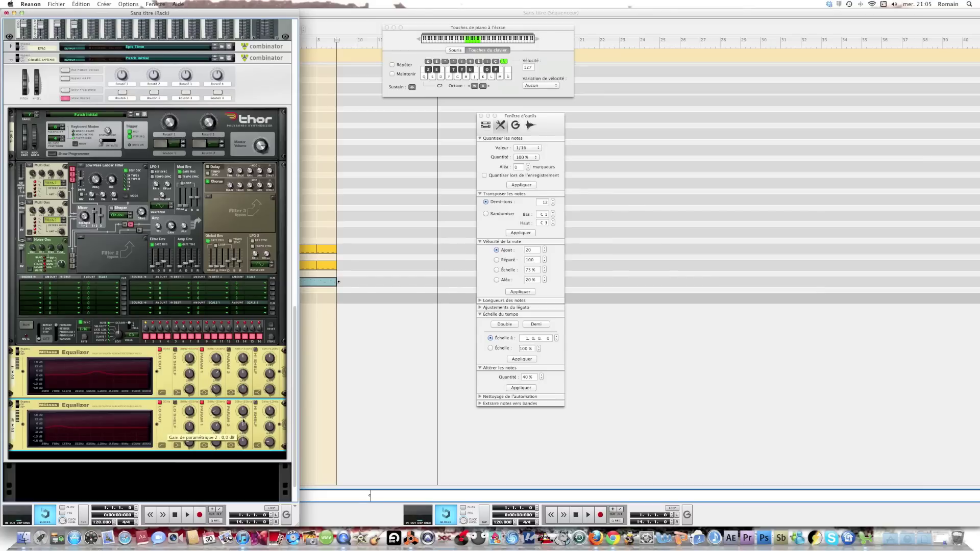
Set the second EQ's band 2 to 3,829 kHz with a 2,3 dB cut
{"action": "mouse_move", "coordinate": [243, 412]}
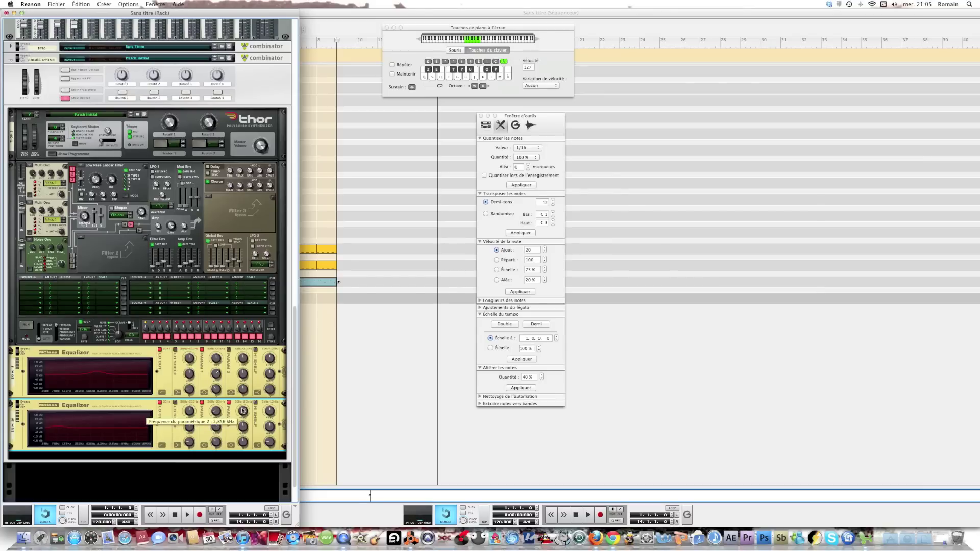
{"action": "left_click_drag", "start_coordinate": [244, 410], "coordinate": [243, 409]}
{"action": "mouse_move", "coordinate": [244, 428]}
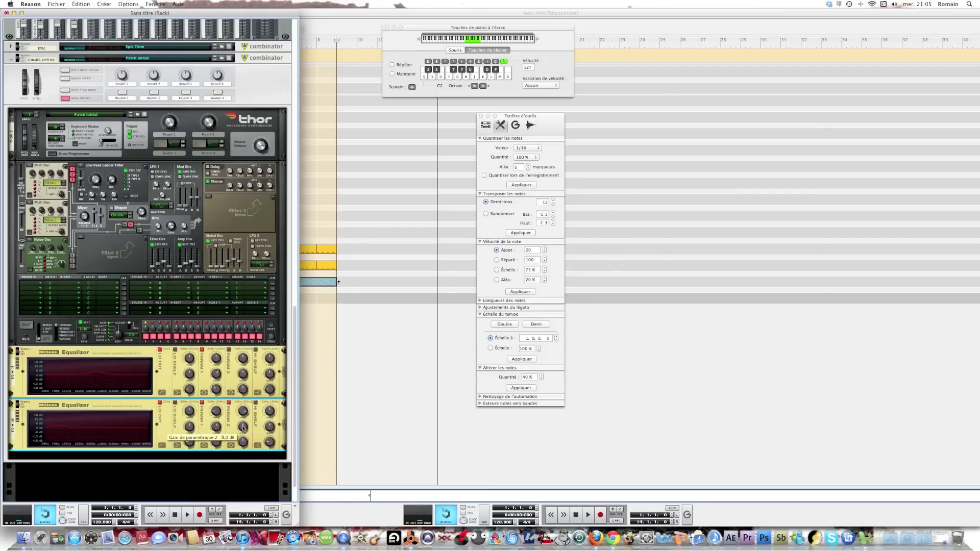
{"action": "left_click_drag", "start_coordinate": [243, 428], "coordinate": [243, 429]}
{"action": "mouse_move", "coordinate": [244, 444]}
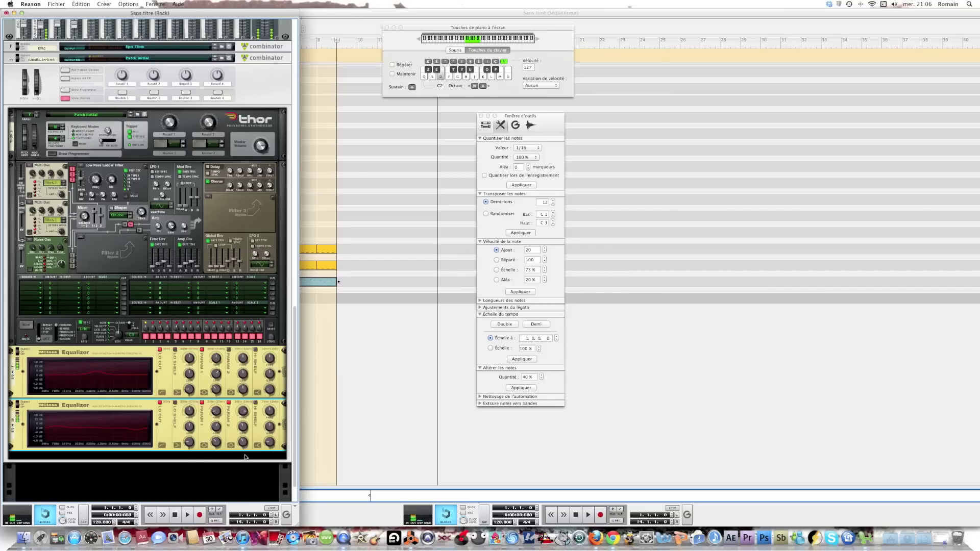
Create a BV512 digital vocoder under the two equalizers and turn its Shift knob to -14
{"action": "scroll", "coordinate": [245, 457], "scroll_direction": "down", "scroll_amount": 3}
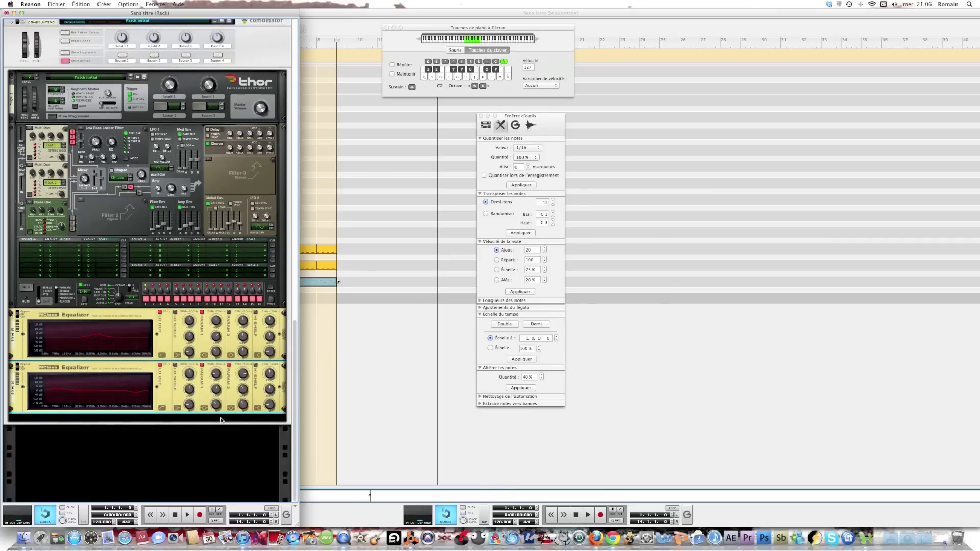
{"action": "right_click", "coordinate": [221, 420]}
{"action": "mouse_move", "coordinate": [230, 407]}
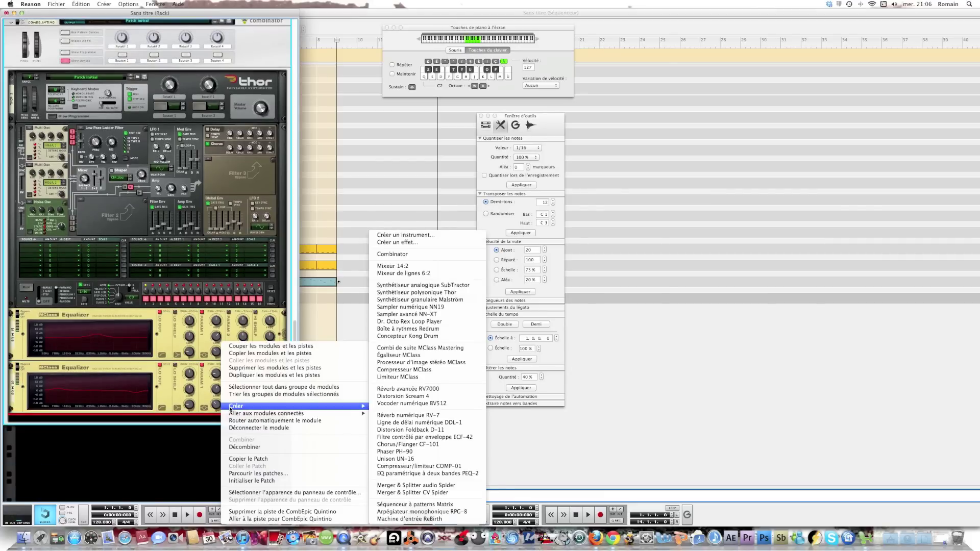
{"action": "left_click", "coordinate": [403, 404]}
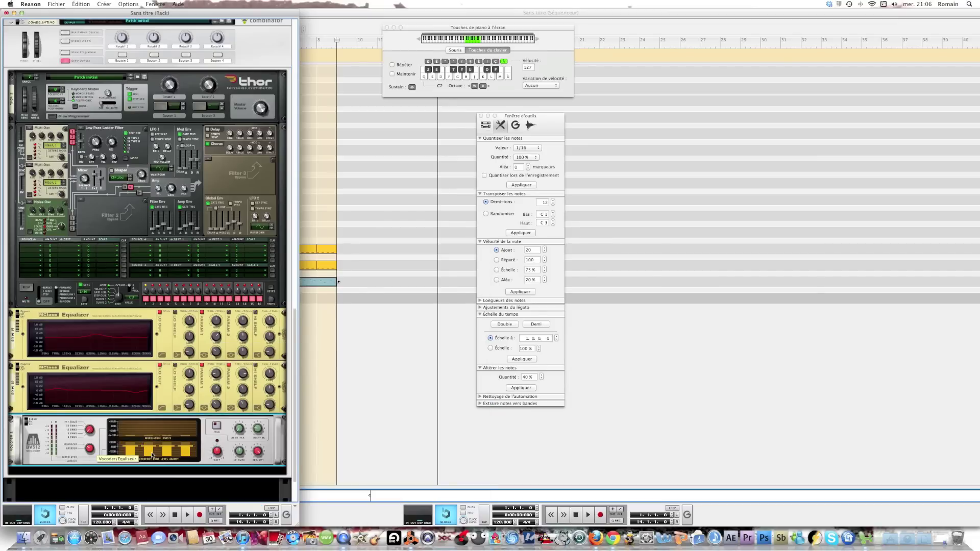
{"action": "left_click_drag", "start_coordinate": [218, 452], "coordinate": [220, 456]}
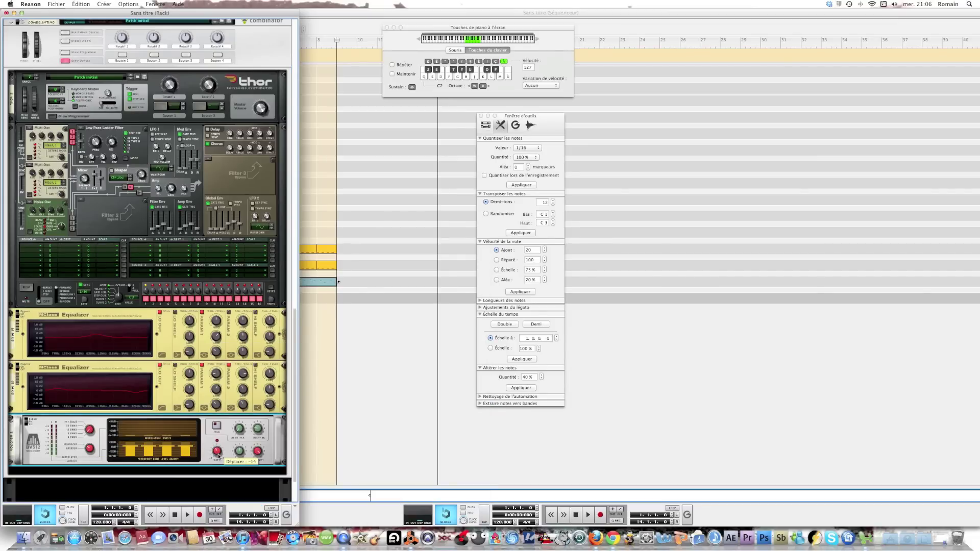
{"action": "right_click", "coordinate": [197, 462]}
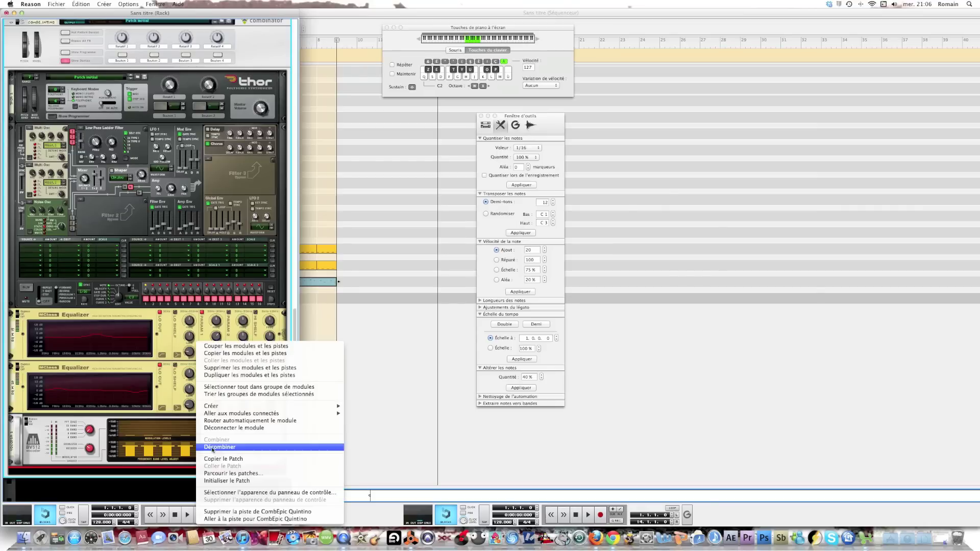
Create a Scream 4 distortion below the BV512, turning P1 to 82 and P2 to 58
{"action": "mouse_move", "coordinate": [327, 406]}
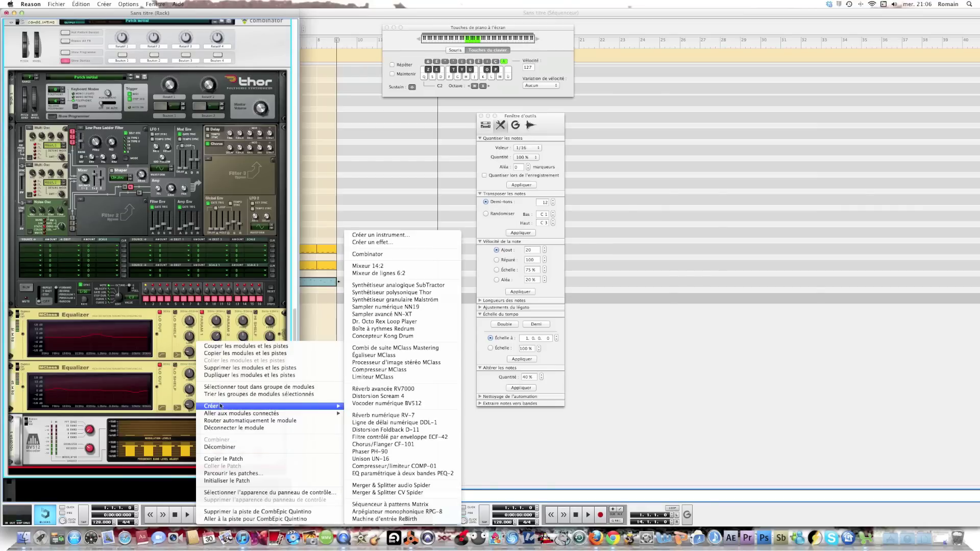
{"action": "left_click", "coordinate": [364, 399]}
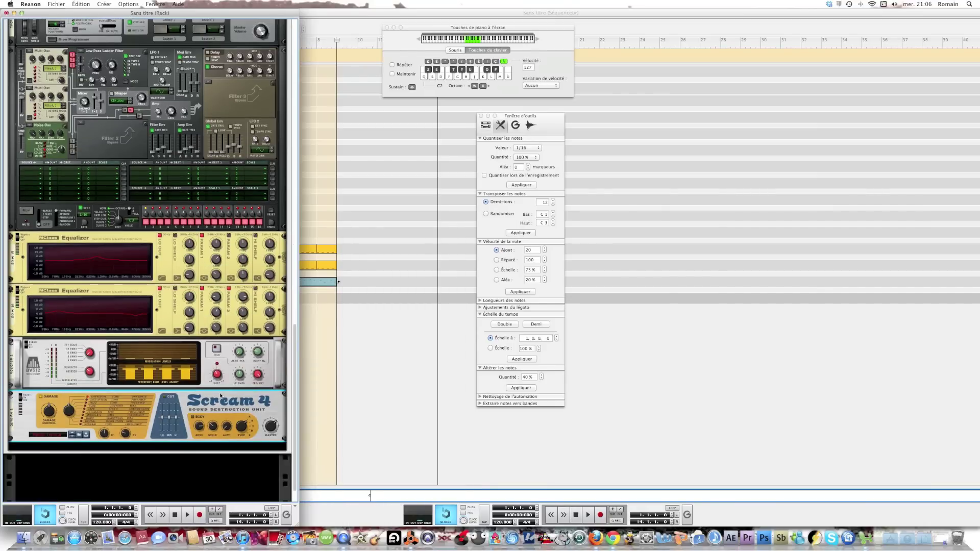
{"action": "mouse_move", "coordinate": [54, 413]}
{"action": "mouse_move", "coordinate": [106, 434]}
{"action": "left_click_drag", "start_coordinate": [105, 434], "coordinate": [105, 432]}
{"action": "mouse_move", "coordinate": [124, 435]}
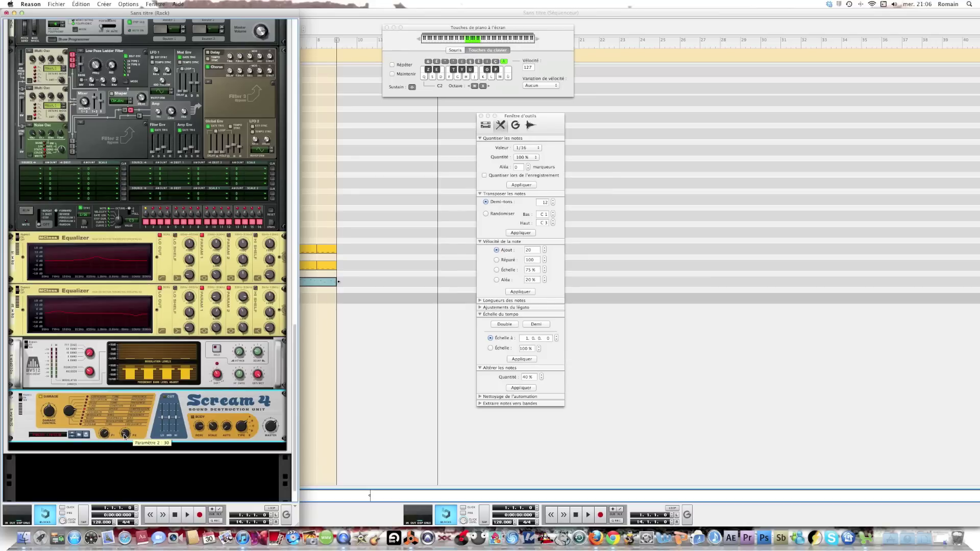
{"action": "left_click_drag", "start_coordinate": [124, 436], "coordinate": [125, 433]}
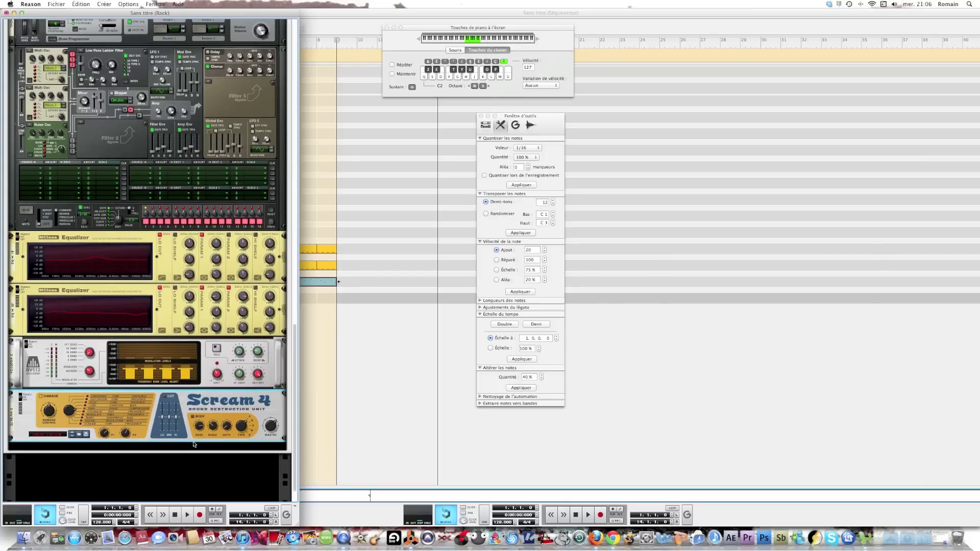
{"action": "scroll", "coordinate": [194, 444], "scroll_direction": "down", "scroll_amount": 1}
Add a DDL-1 Digital Delay Line below the Scream 4 in the Combinator
{"action": "right_click", "coordinate": [194, 440]}
{"action": "mouse_move", "coordinate": [200, 408]}
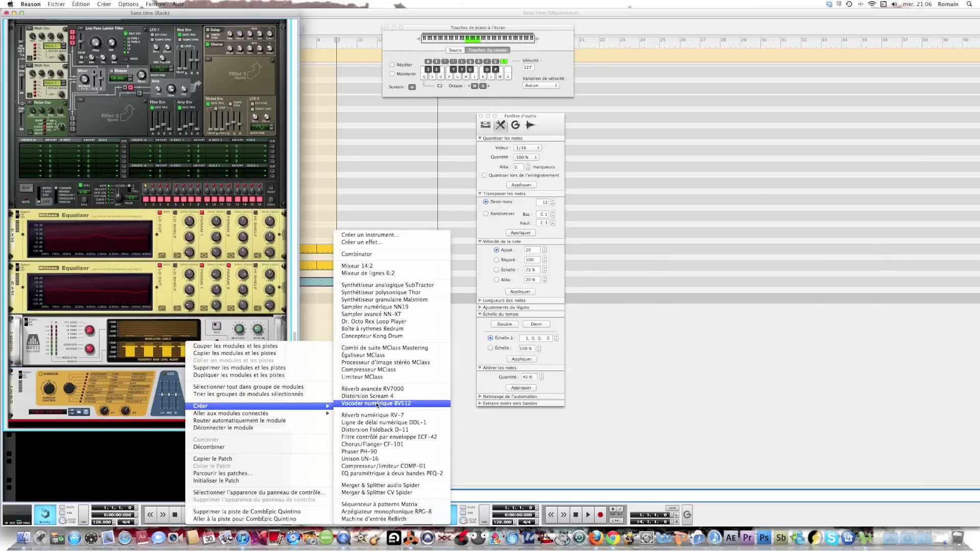
{"action": "left_click", "coordinate": [367, 423]}
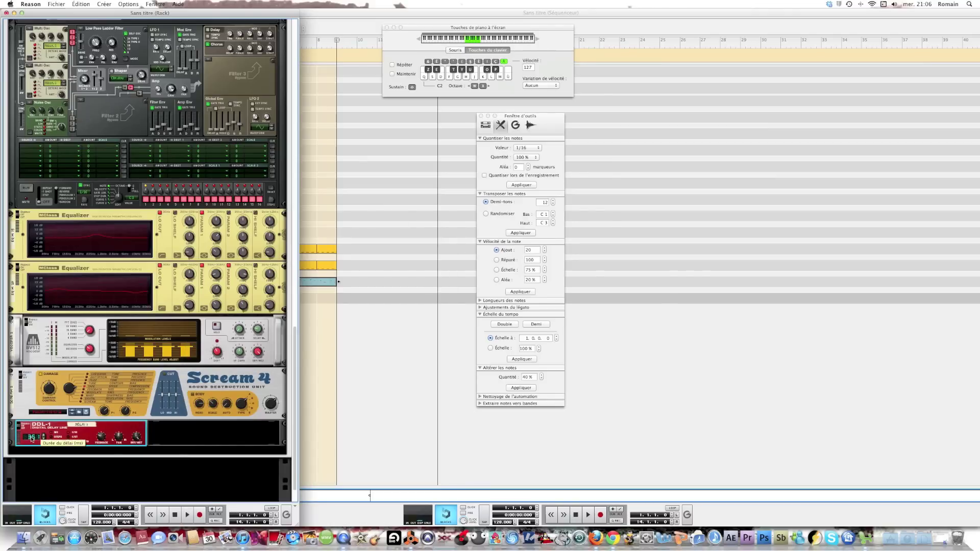
Lengthen the DDL-1 delay time to 691 ms and turn its dry/wet mix way down
{"action": "mouse_move", "coordinate": [32, 438]}
{"action": "left_mouse_down"}
{"action": "mouse_move", "coordinate": [33, 426]}
{"action": "mouse_move", "coordinate": [34, 449]}
{"action": "left_mouse_up"}
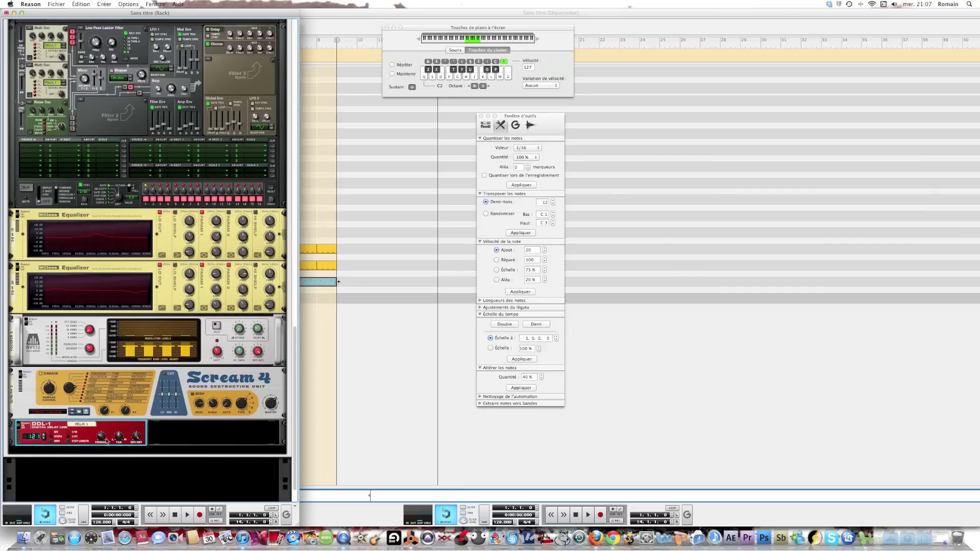
{"action": "mouse_move", "coordinate": [102, 440]}
{"action": "scroll", "coordinate": [105, 442], "scroll_direction": "down", "scroll_amount": 1}
{"action": "mouse_move", "coordinate": [137, 437]}
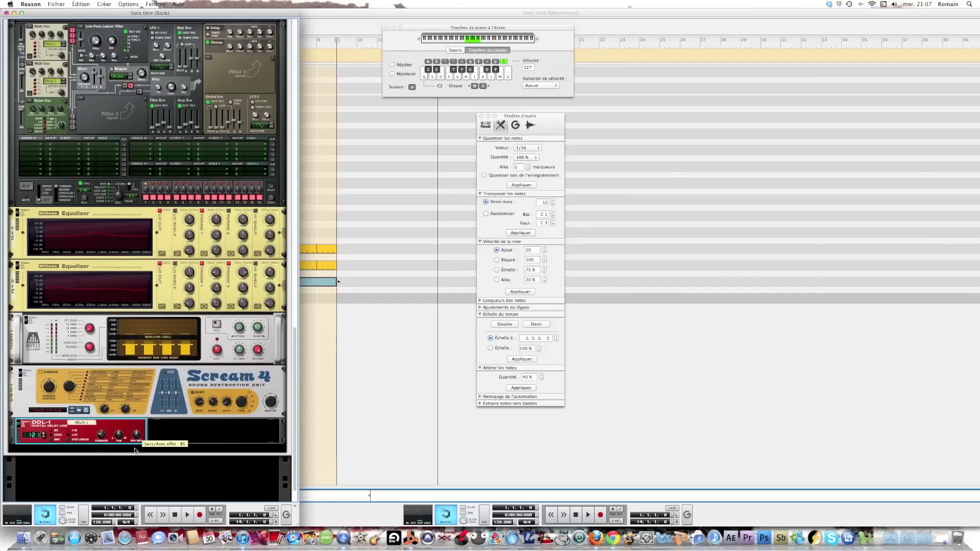
{"action": "left_click_drag", "start_coordinate": [135, 451], "coordinate": [133, 461]}
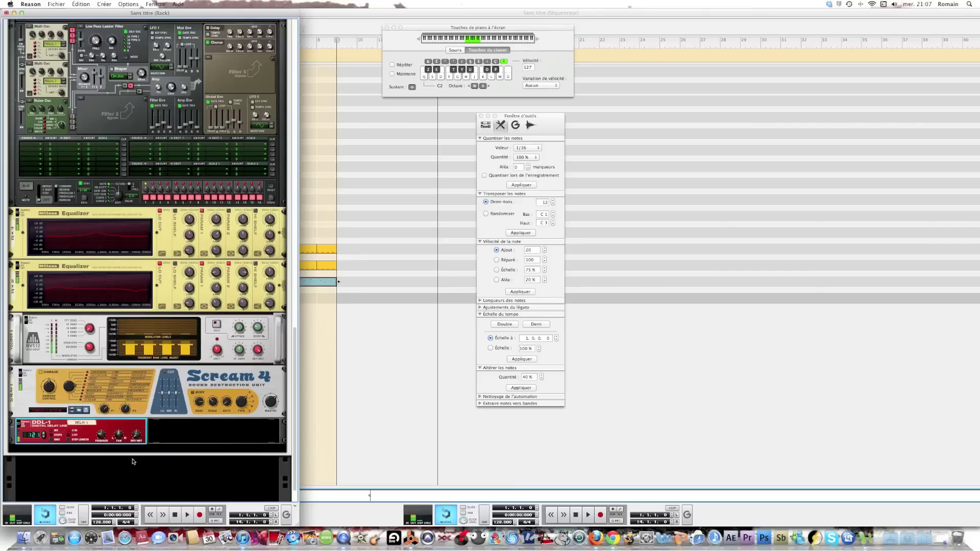
{"action": "scroll", "coordinate": [167, 440], "scroll_direction": "down", "scroll_amount": 3}
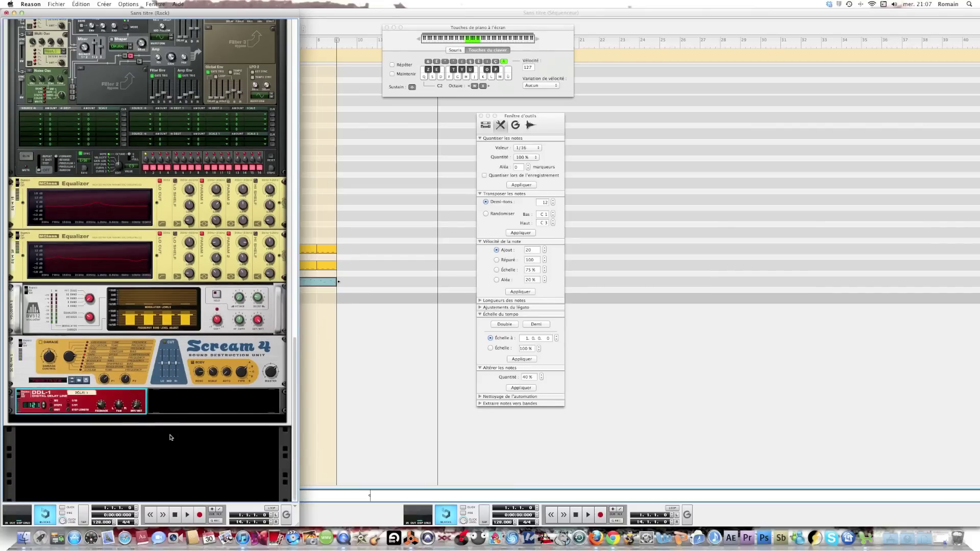
Add an RV7000 Advanced Reverb below the DDL-1 and unfold its Remote Programmer panel
{"action": "right_click", "coordinate": [154, 420]}
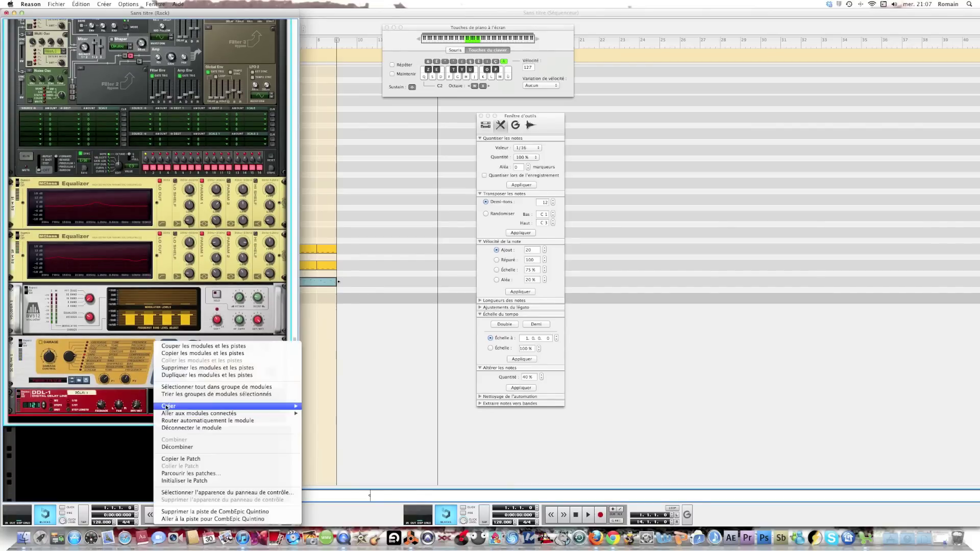
{"action": "mouse_move", "coordinate": [169, 407]}
{"action": "left_click", "coordinate": [325, 416]}
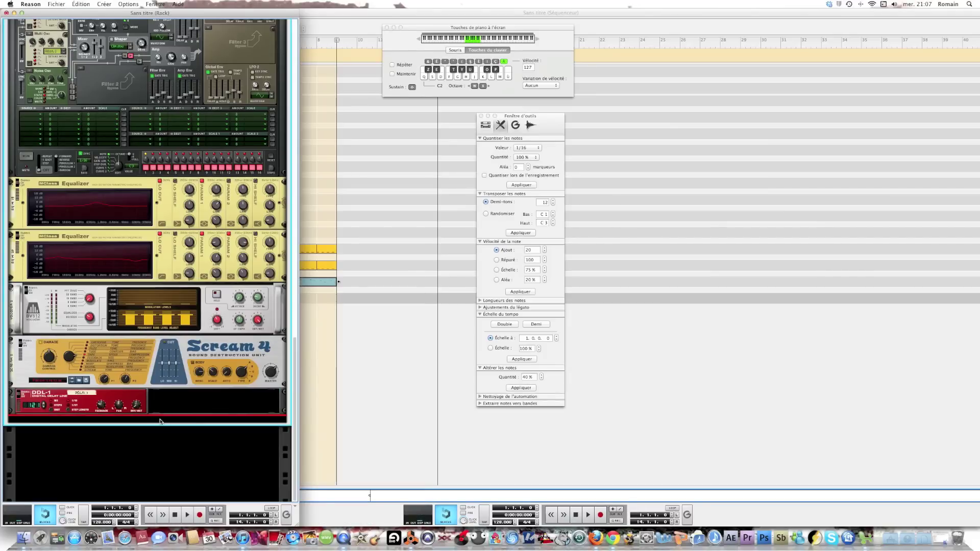
{"action": "right_click", "coordinate": [161, 414]}
{"action": "mouse_move", "coordinate": [184, 415]}
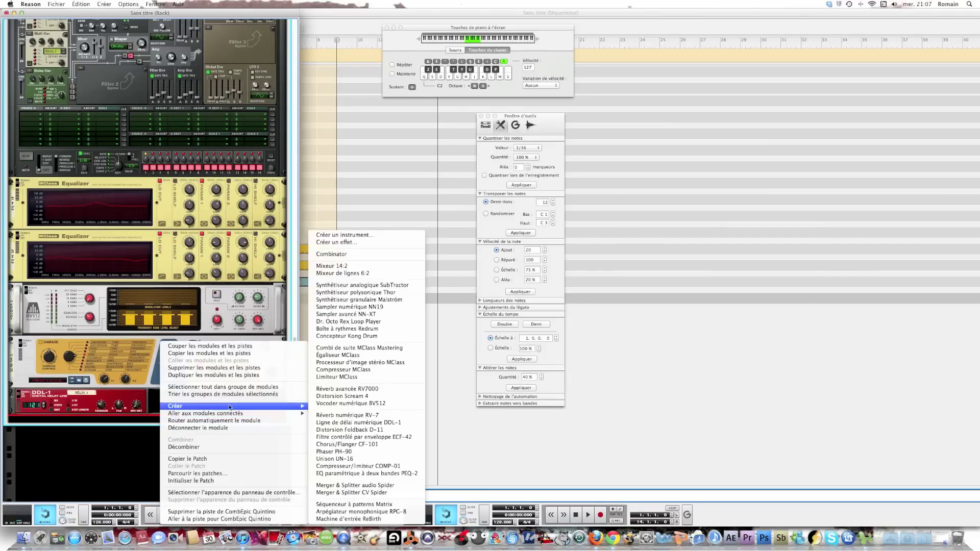
{"action": "left_click", "coordinate": [329, 391]}
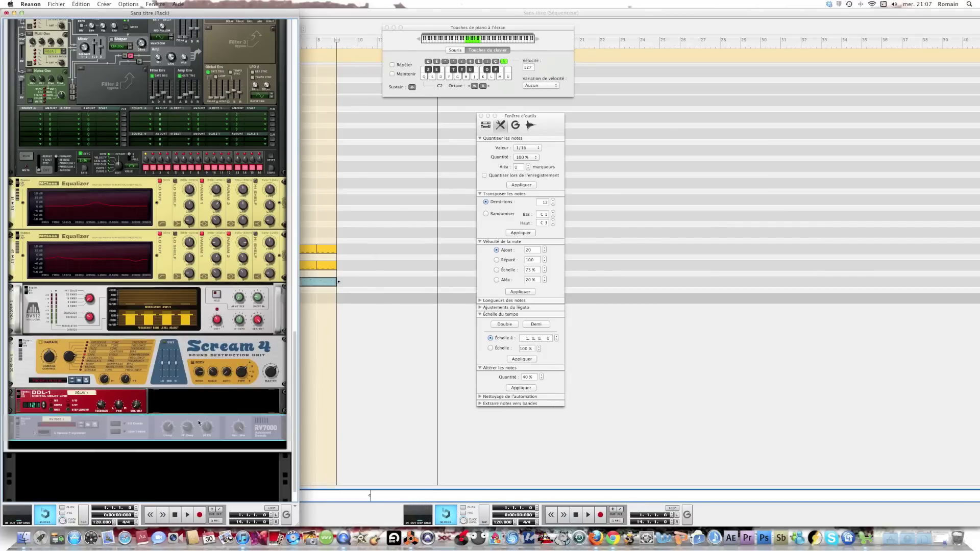
{"action": "left_click", "coordinate": [94, 429]}
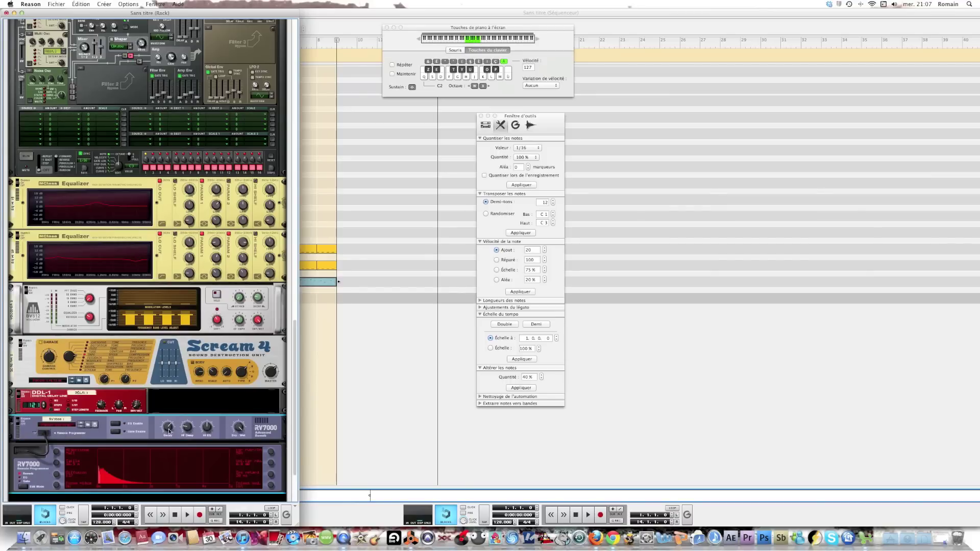
{"action": "mouse_move", "coordinate": [169, 431]}
Set the RV7000 high EQ to -12 and dry/wet to 34, auditioning a note with sustain on
{"action": "scroll", "coordinate": [168, 431], "scroll_direction": "up", "scroll_amount": 4}
{"action": "scroll", "coordinate": [169, 431], "scroll_direction": "down", "scroll_amount": 1}
{"action": "key", "text": "Tab"}
{"action": "key", "text": "Tab"}
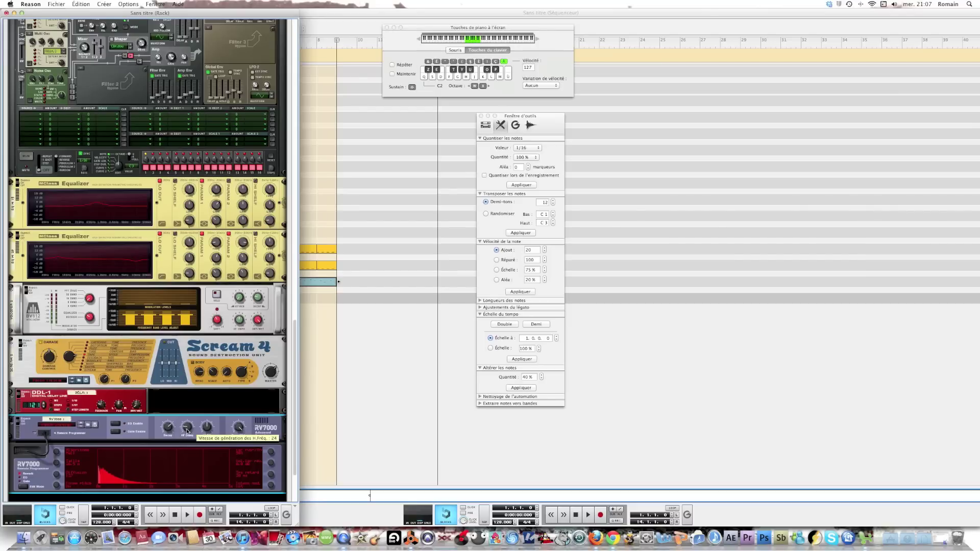
{"action": "scroll", "coordinate": [186, 431], "scroll_direction": "down", "scroll_amount": 3}
{"action": "left_click_drag", "start_coordinate": [208, 428], "coordinate": [209, 437]}
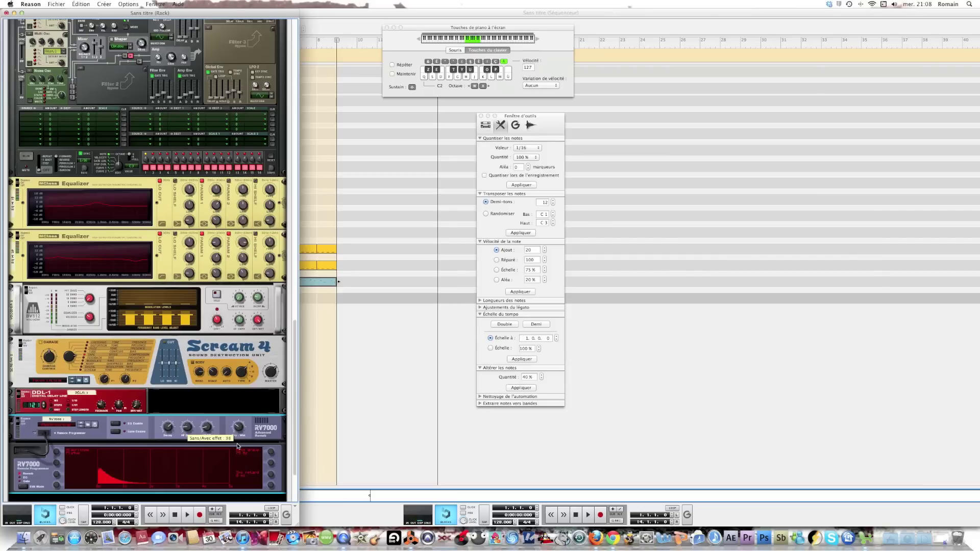
{"action": "left_click_drag", "start_coordinate": [236, 447], "coordinate": [236, 447]}
{"action": "key", "text": "g"}
{"action": "scroll", "coordinate": [207, 264], "scroll_direction": "up", "scroll_amount": 10}
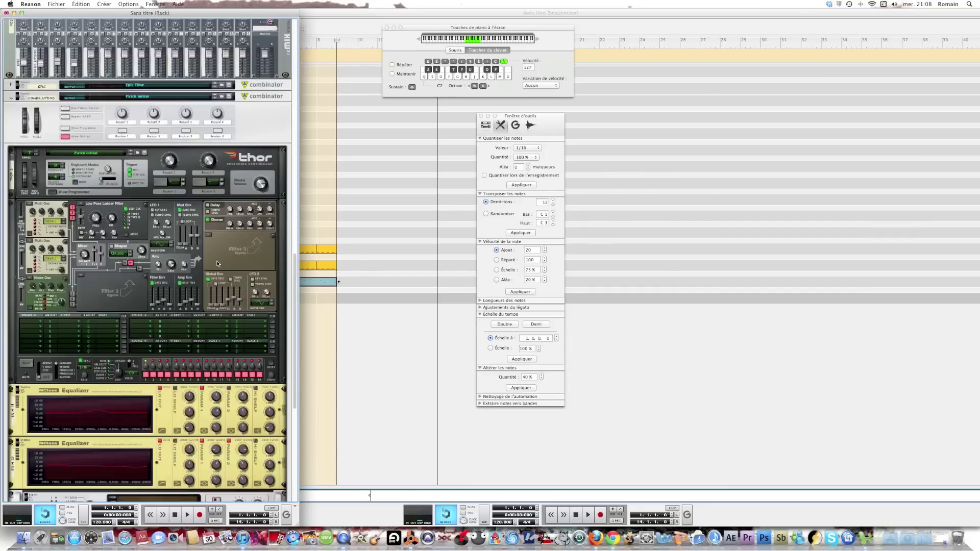